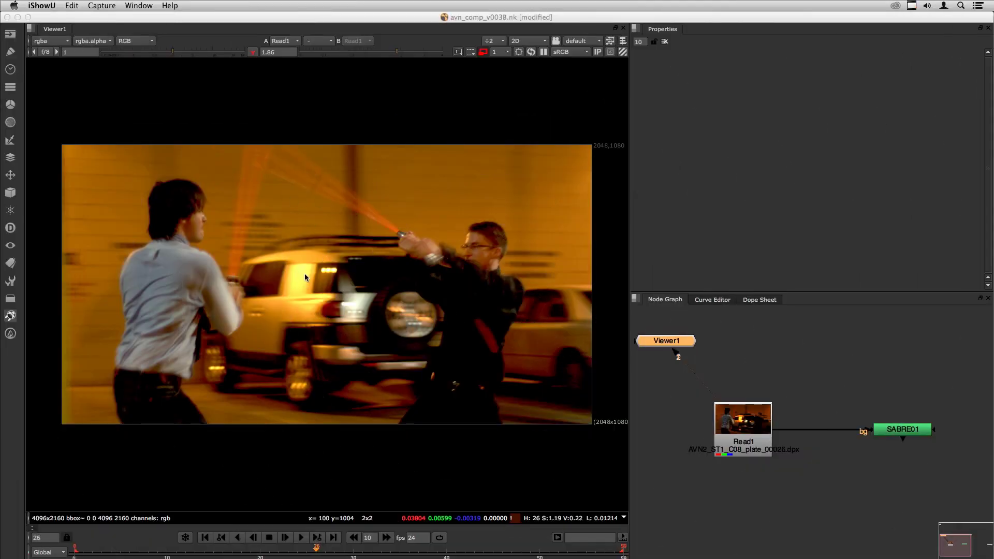
# Step: Add an unconnected Tracker node to the node graph below the Read1 and SABRE01 nodes
pyautogui.click(818, 491)
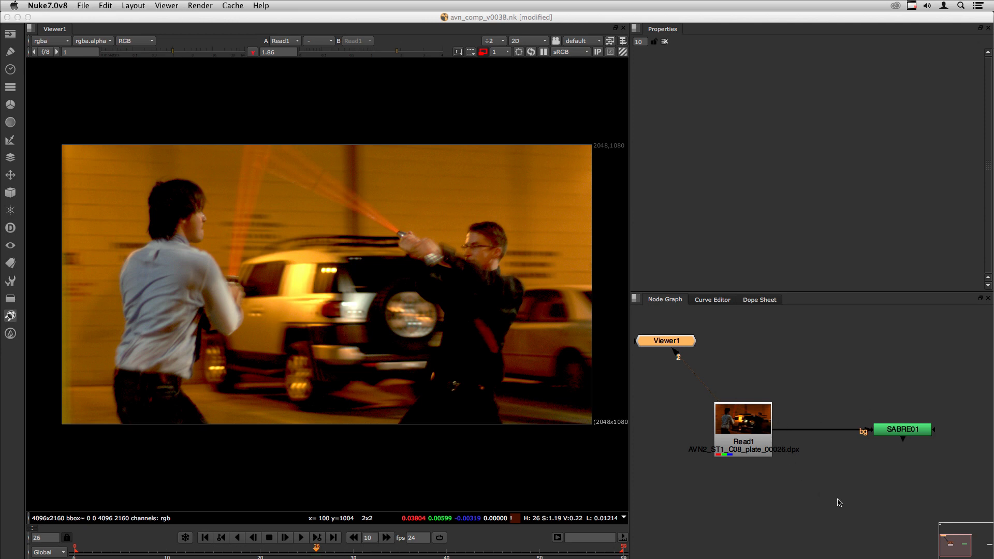
pyautogui.press('Tab')
pyautogui.write('tra')
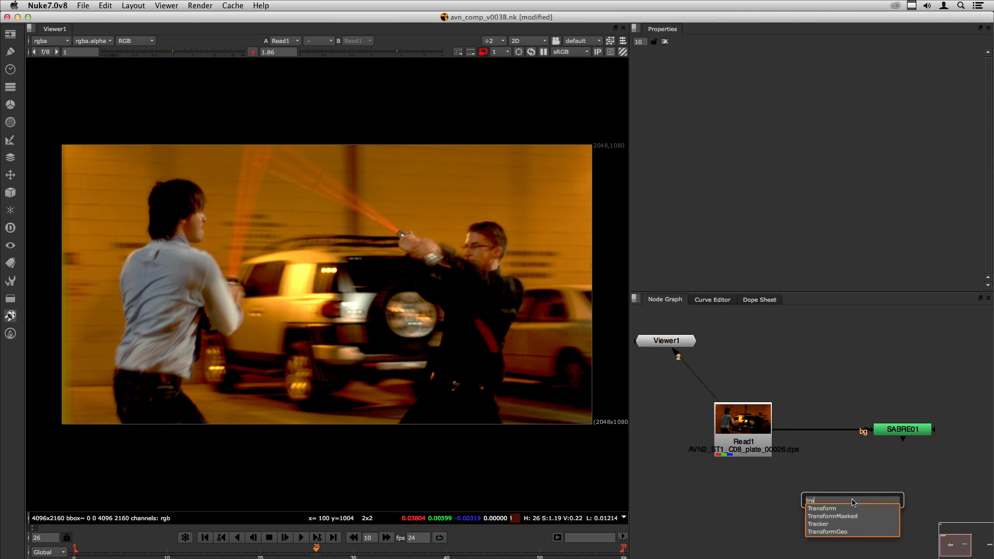
pyautogui.write('cker')
pyautogui.press('Return')
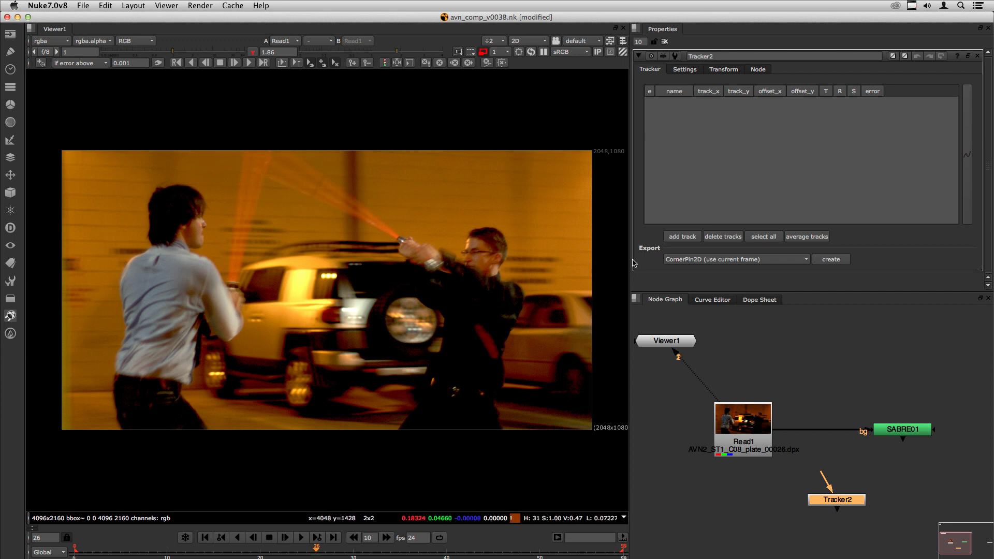
pyautogui.moveTo(823, 498); pyautogui.dragTo(811, 499)
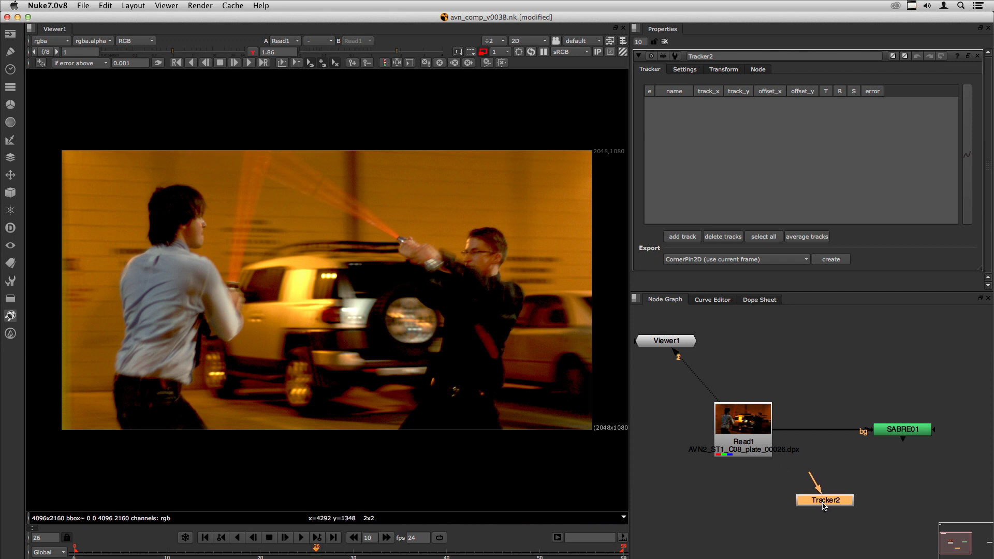
# Step: On frame 26, add track 1 at the right man's sword hilt, about (2608, 1476), and track 2 at its blade tip, about (1504, 2128)
pyautogui.click(40, 62)
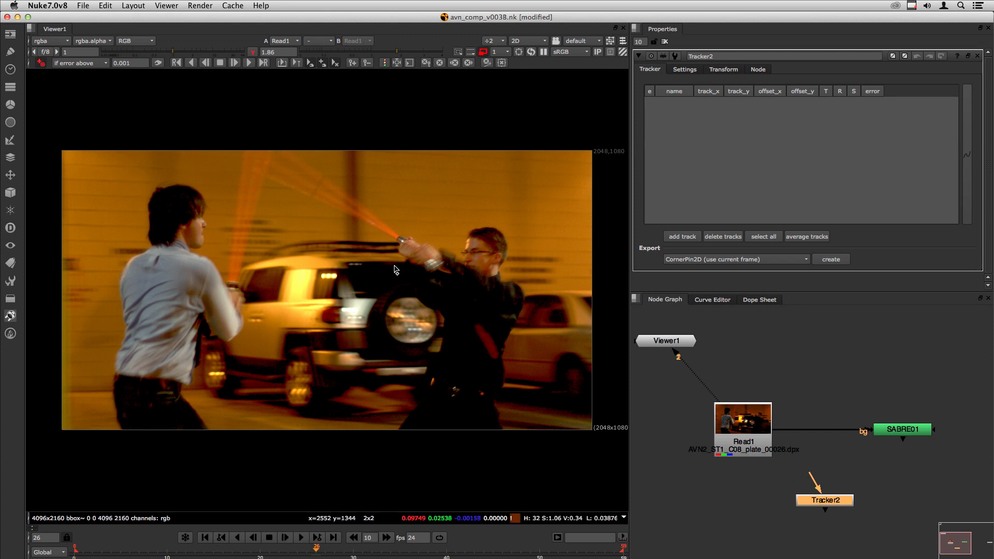
pyautogui.click(399, 239)
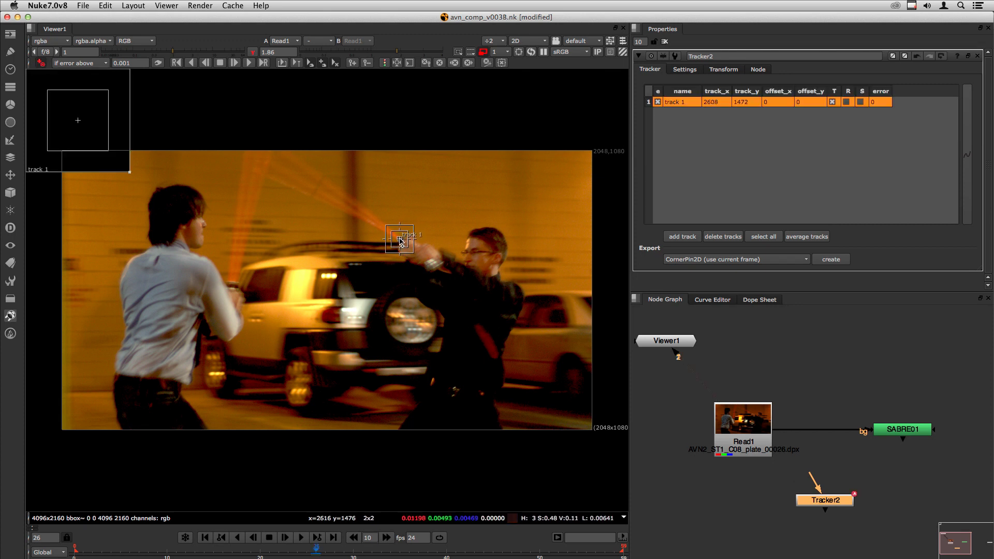
pyautogui.click(254, 155)
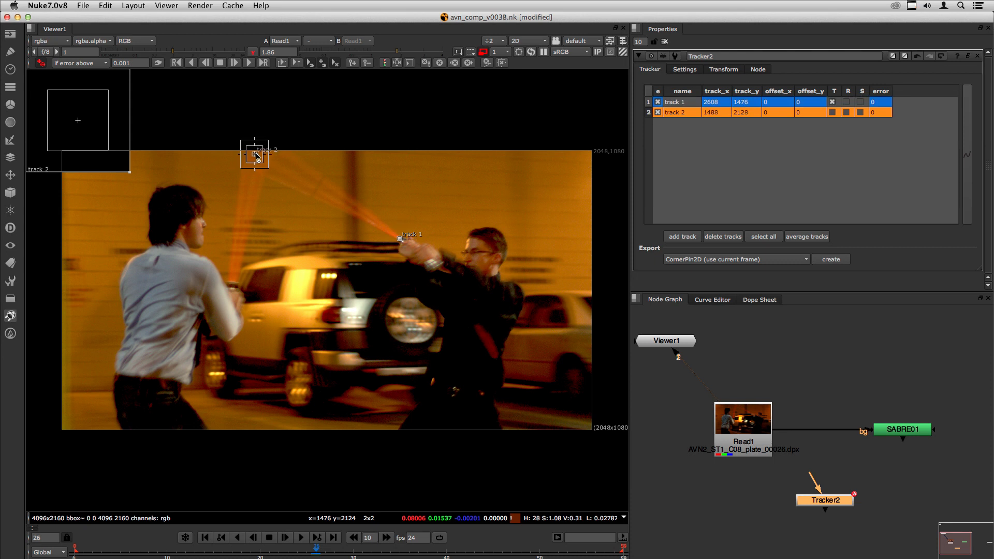
pyautogui.moveTo(256, 156); pyautogui.dragTo(258, 157)
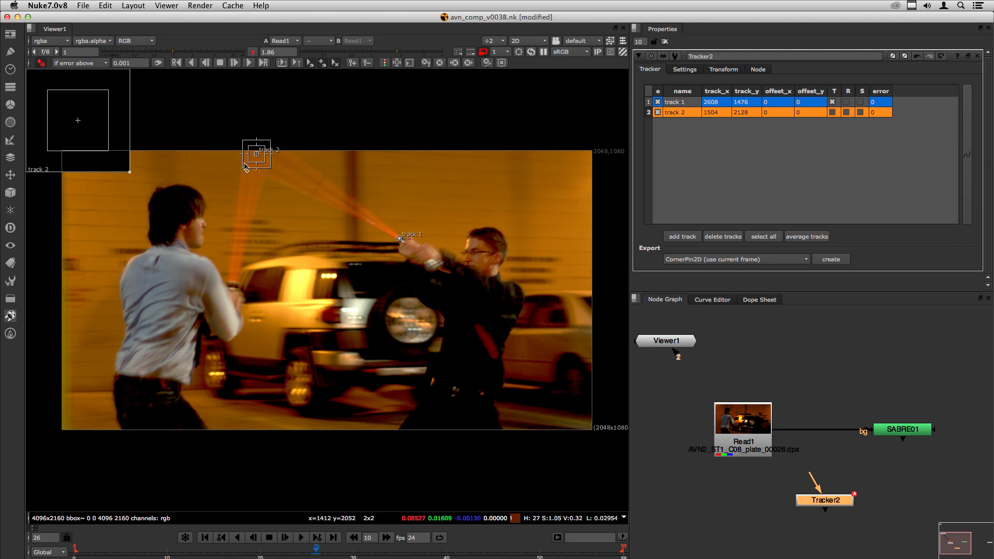
# Step: On frame 25, reposition track 2 to the blade tip at about (1236, 1808) and track 1 to the hilt at about (2588, 1460)
pyautogui.press('Left')
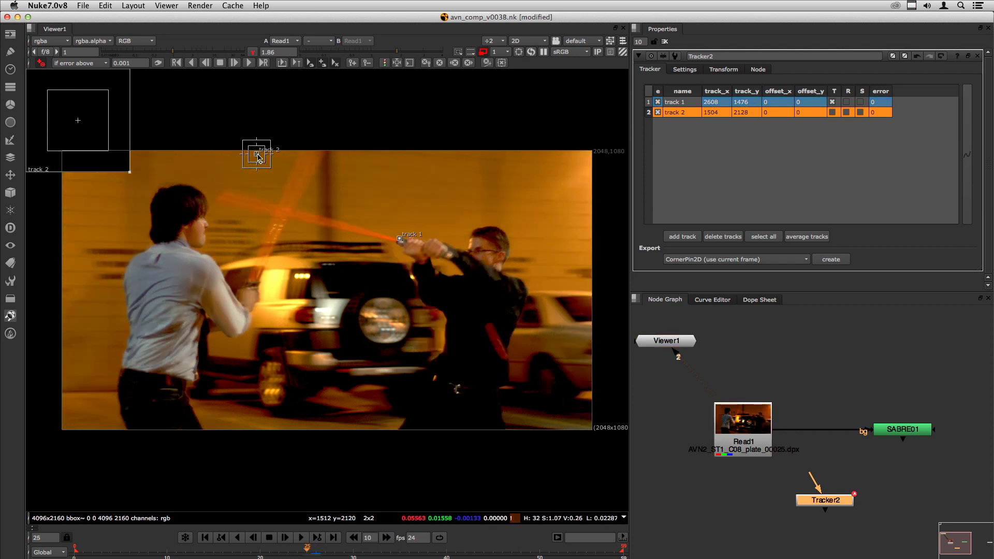
pyautogui.moveTo(259, 158); pyautogui.dragTo(225, 199)
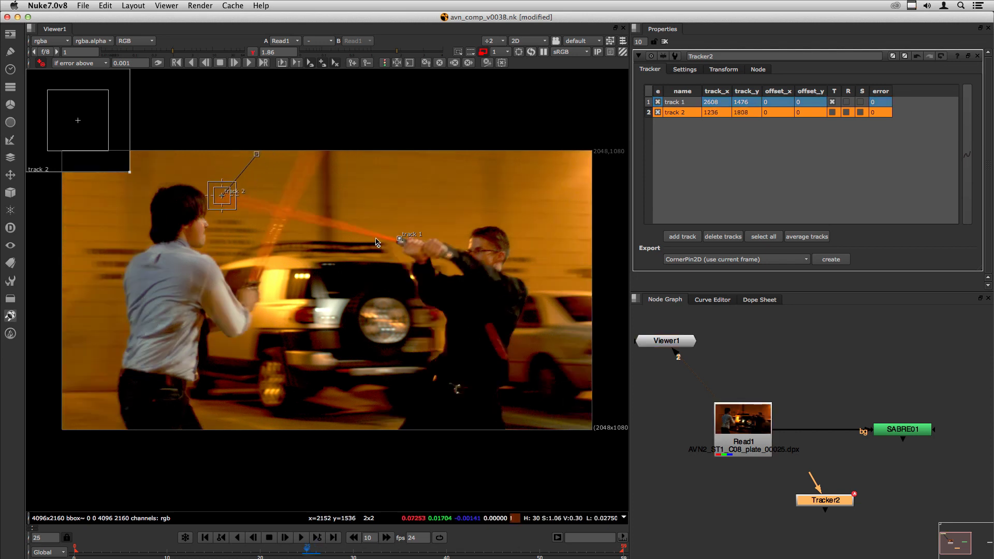
pyautogui.moveTo(398, 239); pyautogui.dragTo(399, 243)
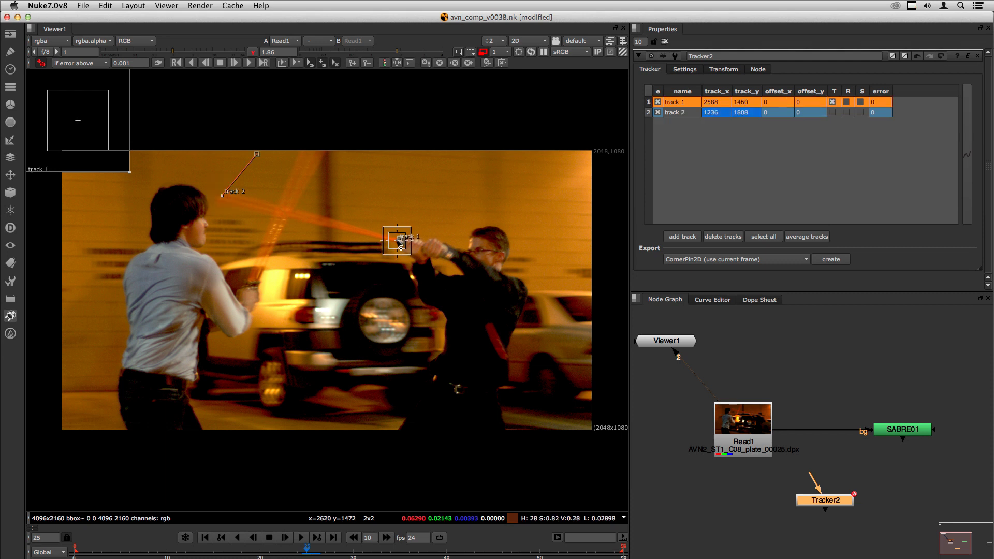
# Step: On frame 24, reposition track 2 to the blade tip at about (1304, 1460) and track 1 to the hilt at about (2598, 1419)
pyautogui.press('Left')
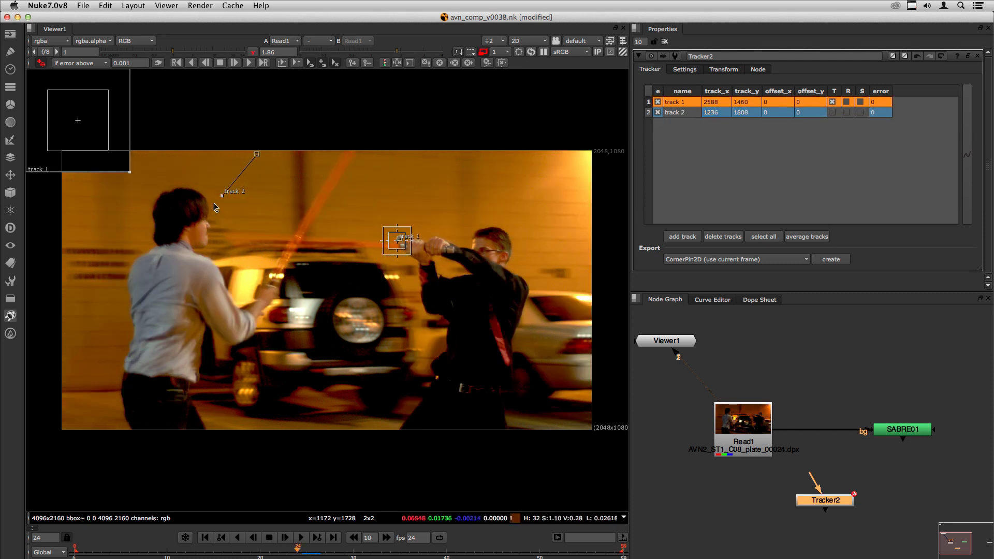
pyautogui.moveTo(225, 199); pyautogui.dragTo(233, 244)
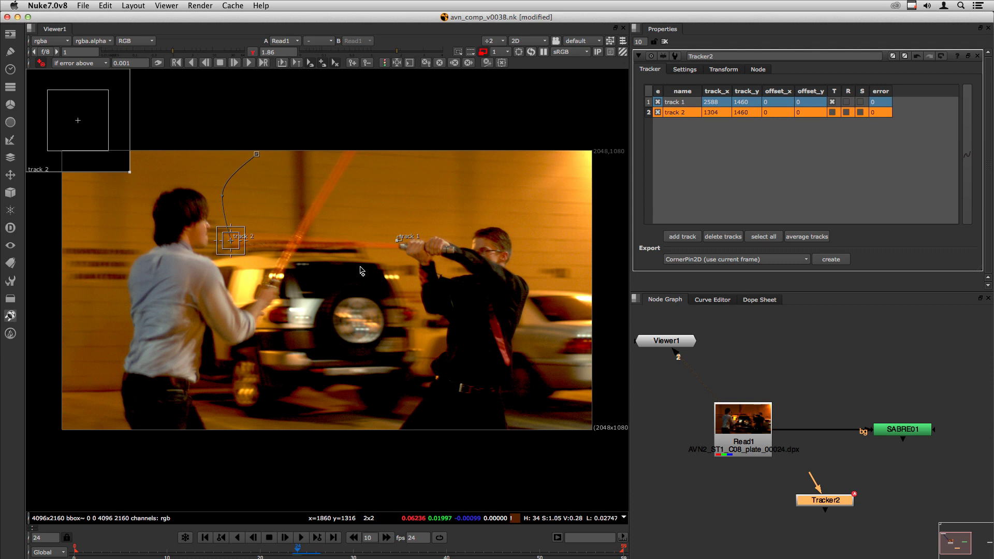
pyautogui.scroll(5, 403, 256)
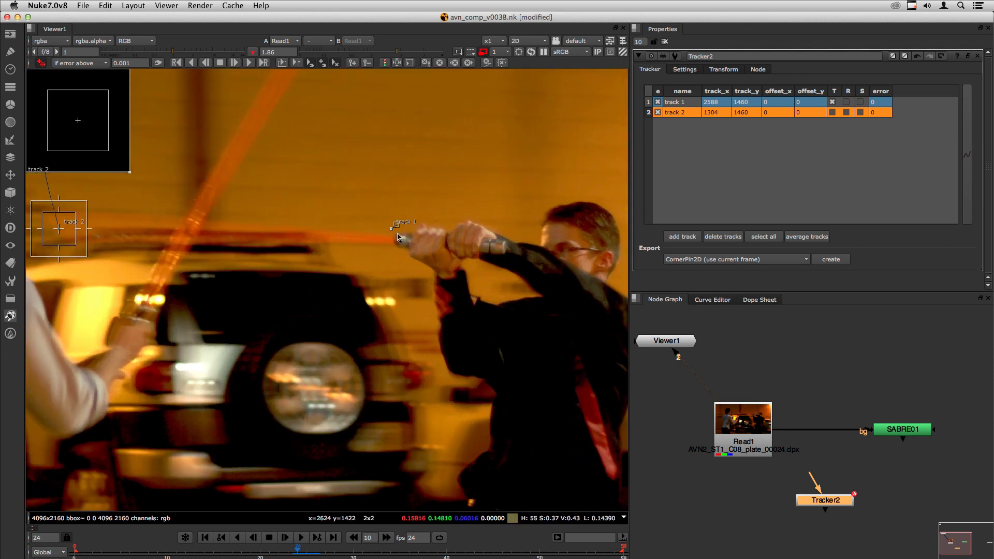
pyautogui.moveTo(391, 229); pyautogui.dragTo(394, 244)
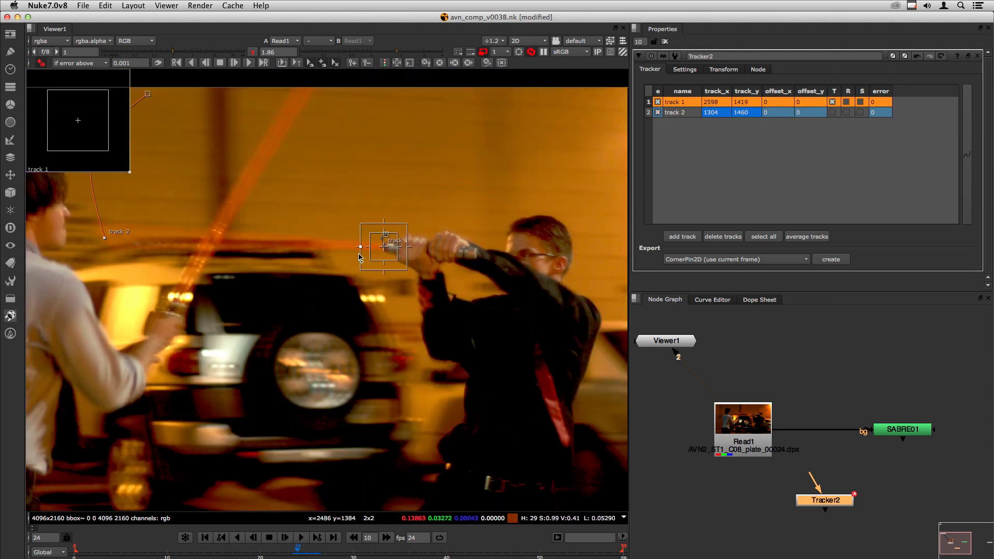
pyautogui.scroll(-5, 362, 247)
pyautogui.moveTo(329, 247); pyautogui.dragTo(389, 262, button='middle')
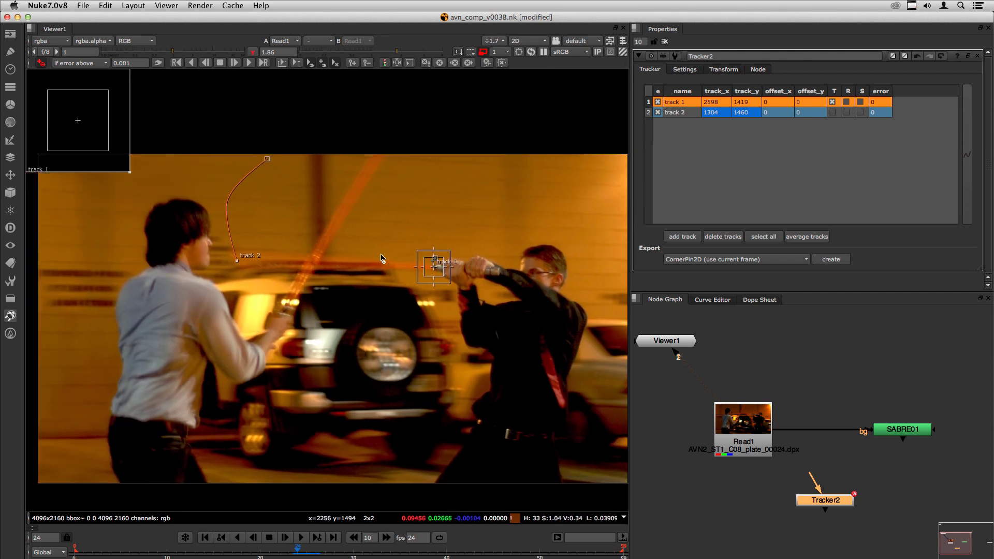
# Step: On frame 23, reposition track 2 to the blade tip at about (1536, 1374) and track 1 to the hilt at about (2656, 1378)
pyautogui.press('Left')
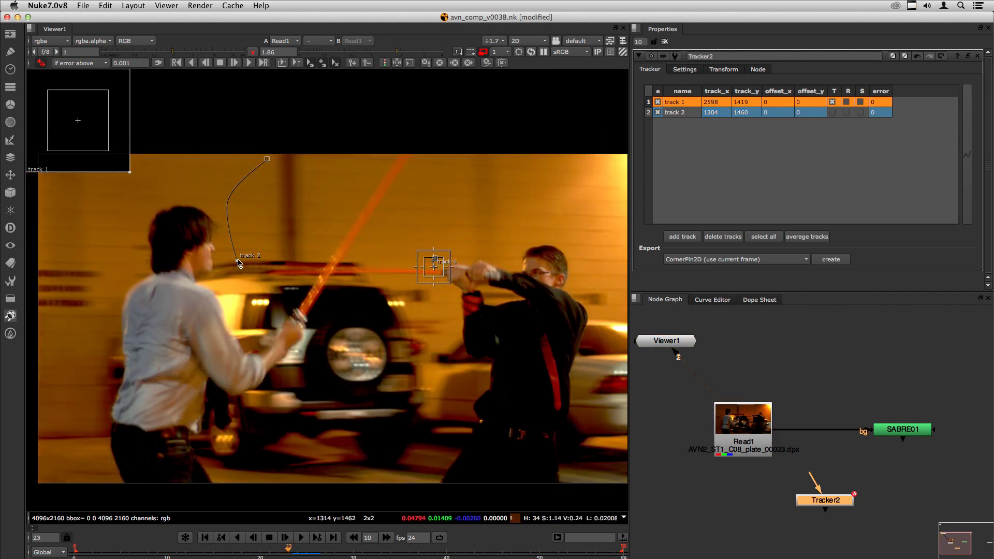
pyautogui.moveTo(238, 263); pyautogui.dragTo(275, 277)
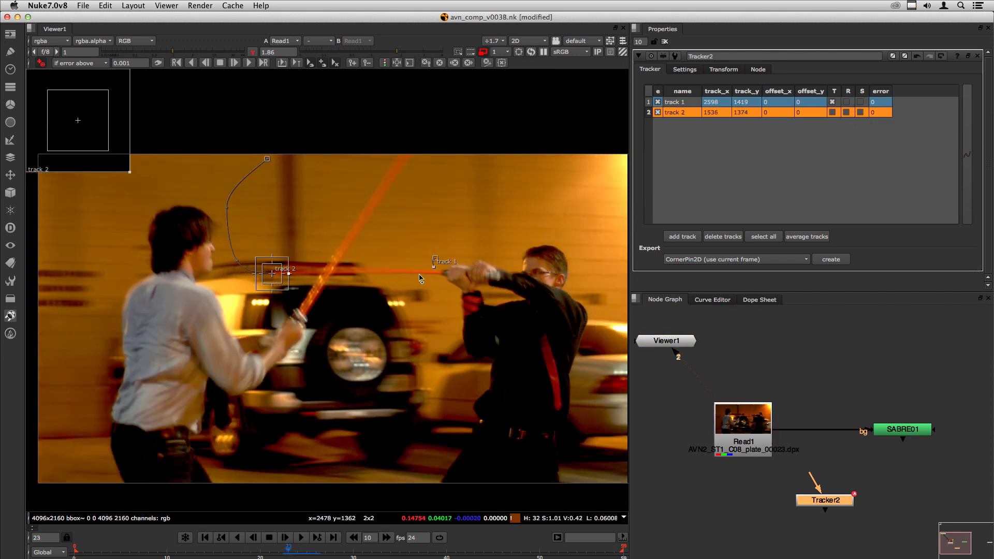
pyautogui.moveTo(434, 268); pyautogui.dragTo(437, 276)
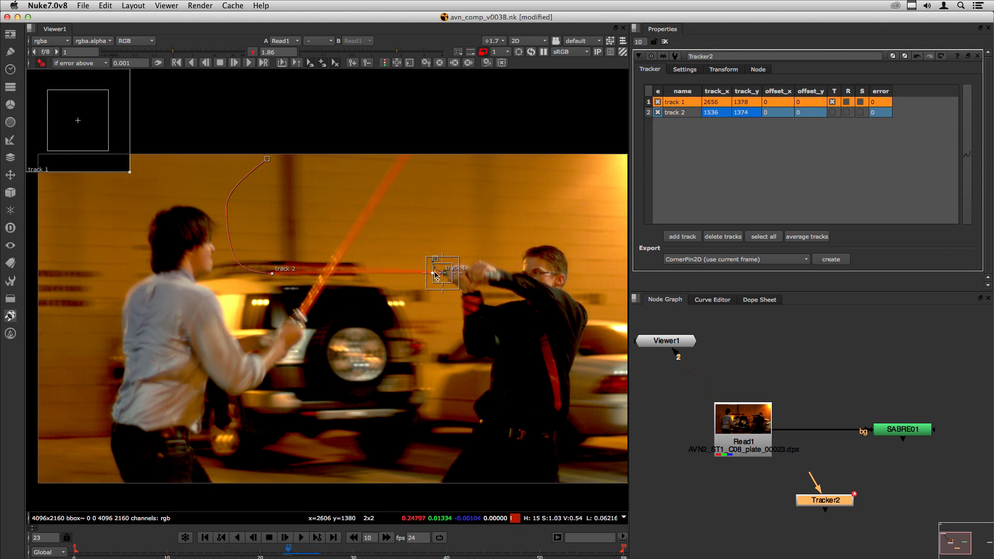
# Step: On frame 22, reposition track 2 to the blade tip at about (1982, 1792) and track 1 to the hilt at about (2733, 1406)
pyautogui.press('Left')
pyautogui.moveTo(272, 274); pyautogui.dragTo(341, 213)
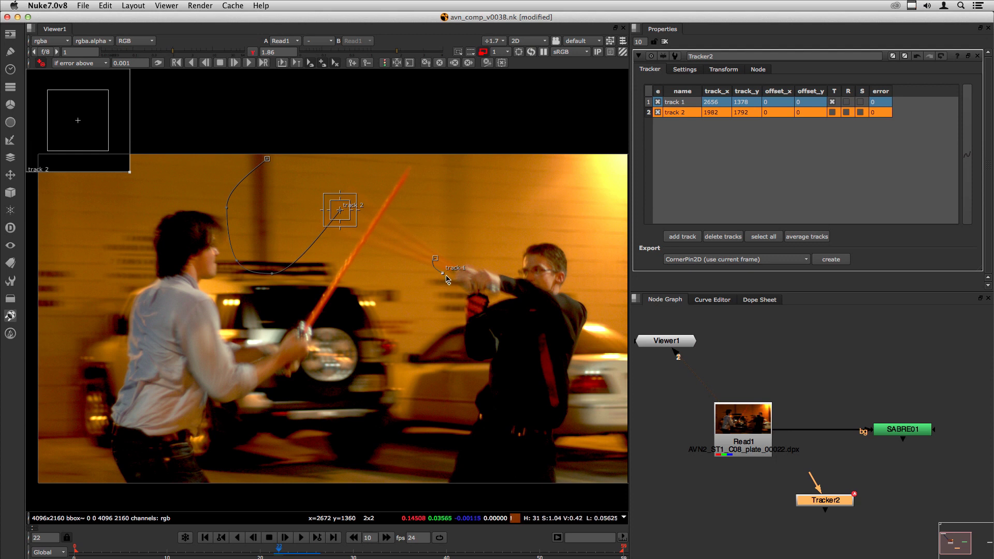
pyautogui.scroll(3, 448, 276)
pyautogui.moveTo(450, 274); pyautogui.dragTo(468, 265)
pyautogui.scroll(-3, 434, 303)
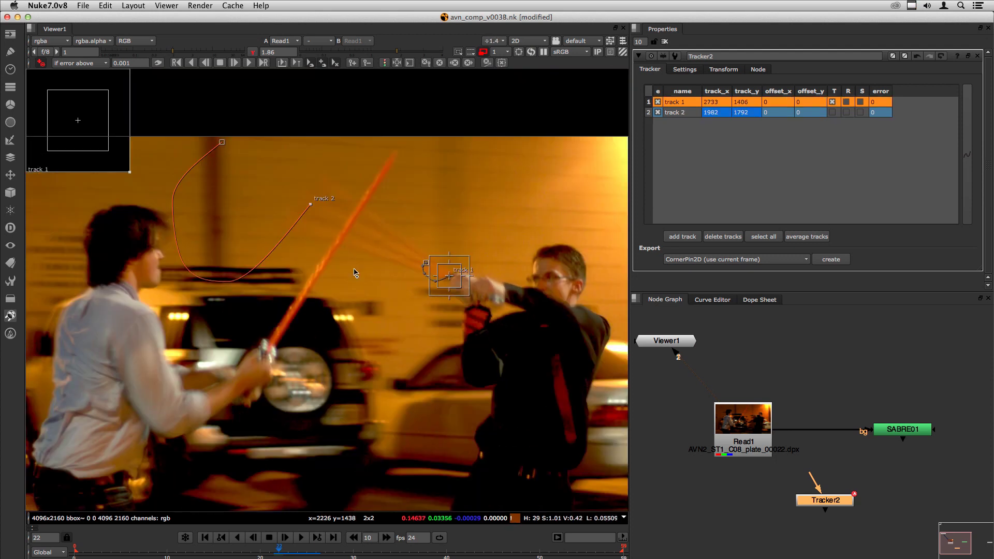
# Step: On frame 21, reposition track 2 to the blade tip and track 1 to the right man's hilt
pyautogui.moveTo(354, 273); pyautogui.dragTo(339, 286, button='middle')
pyautogui.press('Left')
pyautogui.moveTo(296, 218); pyautogui.dragTo(399, 127)
pyautogui.moveTo(434, 293); pyautogui.dragTo(460, 280)
# Step: Go back frame by frame to frame 10, examining how both tracks follow the right man's hilt and blade tip
pyautogui.press('Left')
pyautogui.press('Left')
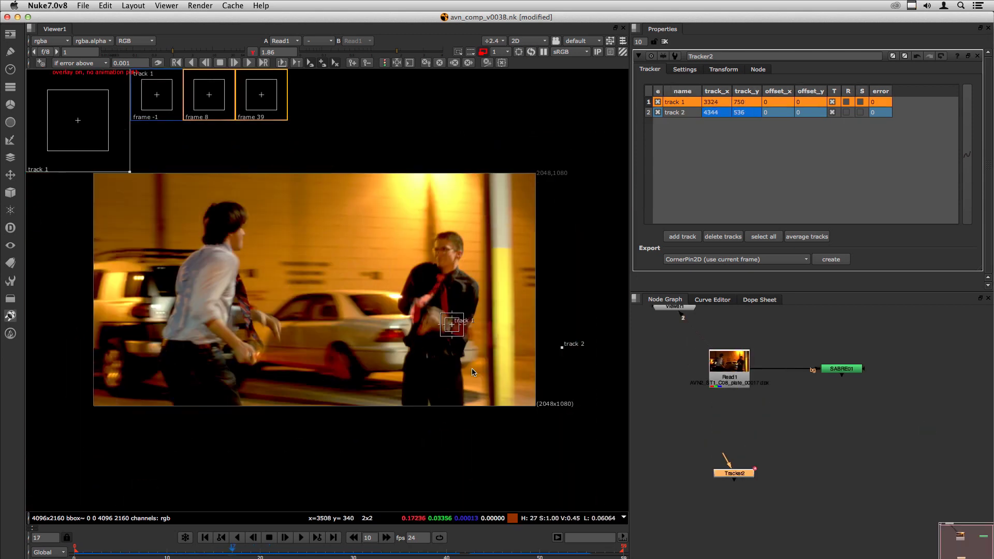
pyautogui.press('Left')
pyautogui.press('Left')
pyautogui.press('Left')
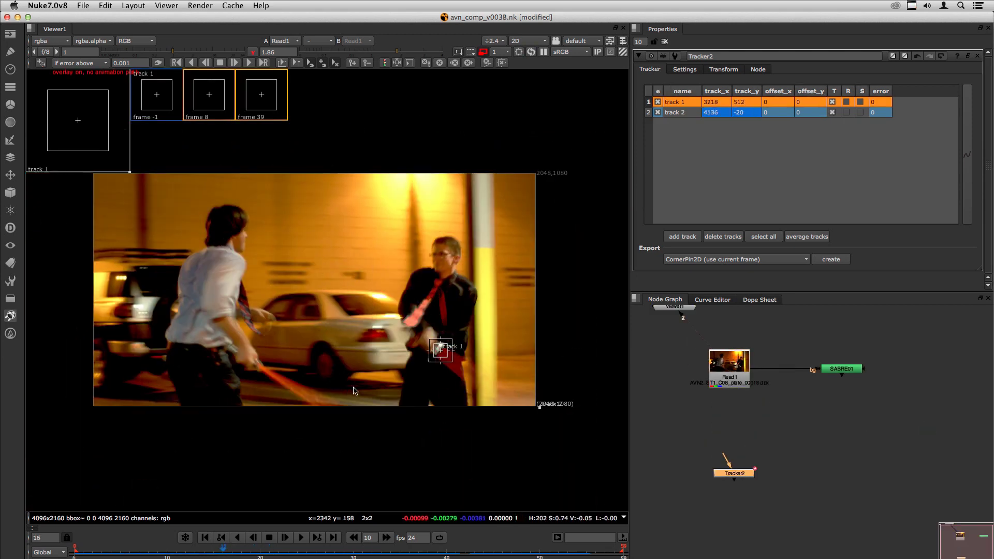
pyautogui.press('Left')
pyautogui.press('Left')
pyautogui.press('Left')
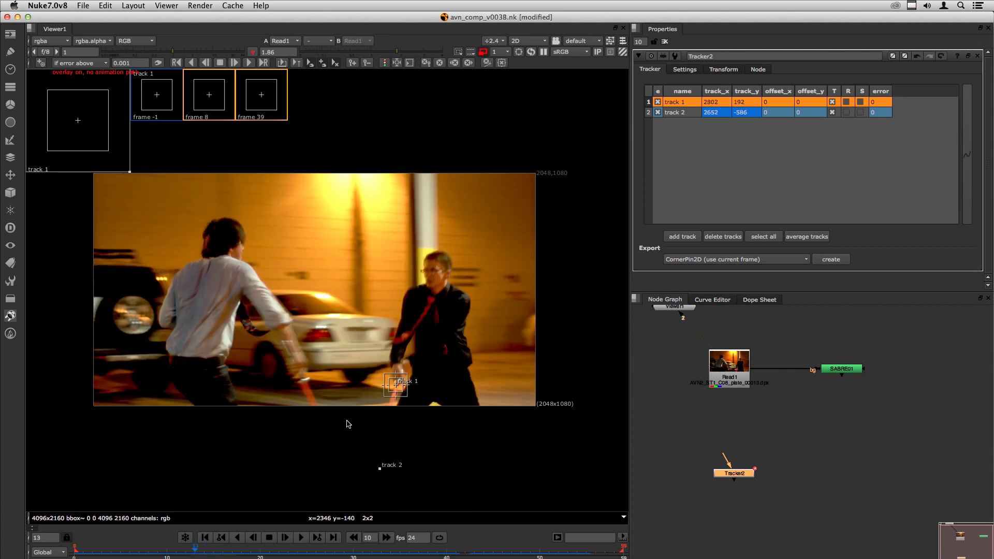
pyautogui.press('Left')
pyautogui.press('Left')
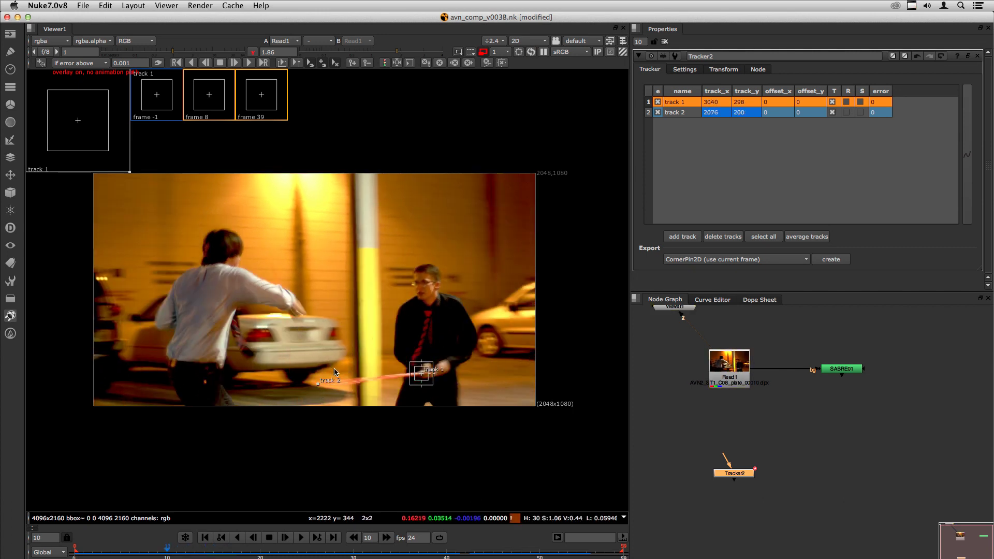
# Step: Cycle the viewer overlay through its off and no-path modes, ending with the overlay on and animation paths displayed
pyautogui.press('o')
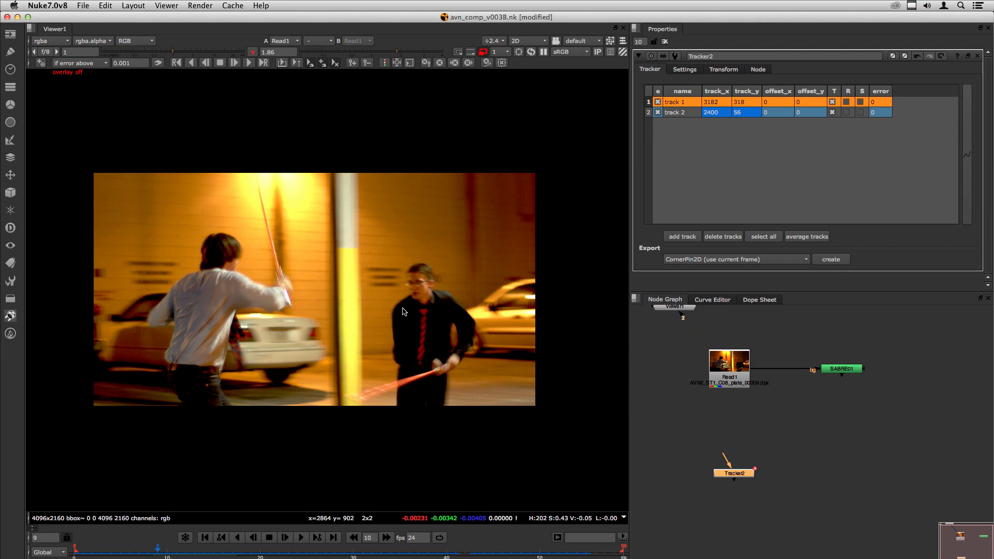
pyautogui.press('o')
pyautogui.press('o')
pyautogui.press('o')
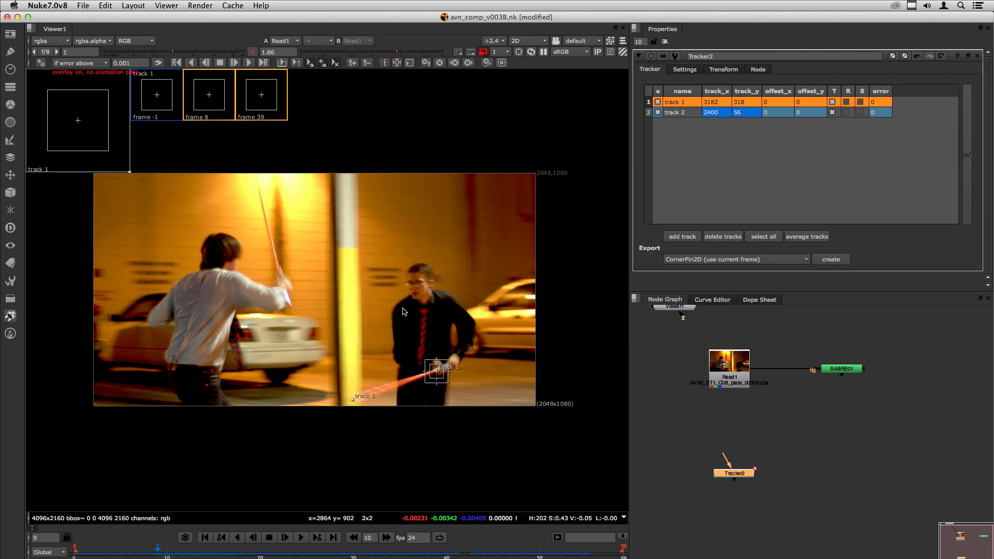
pyautogui.press('o')
pyautogui.press('o')
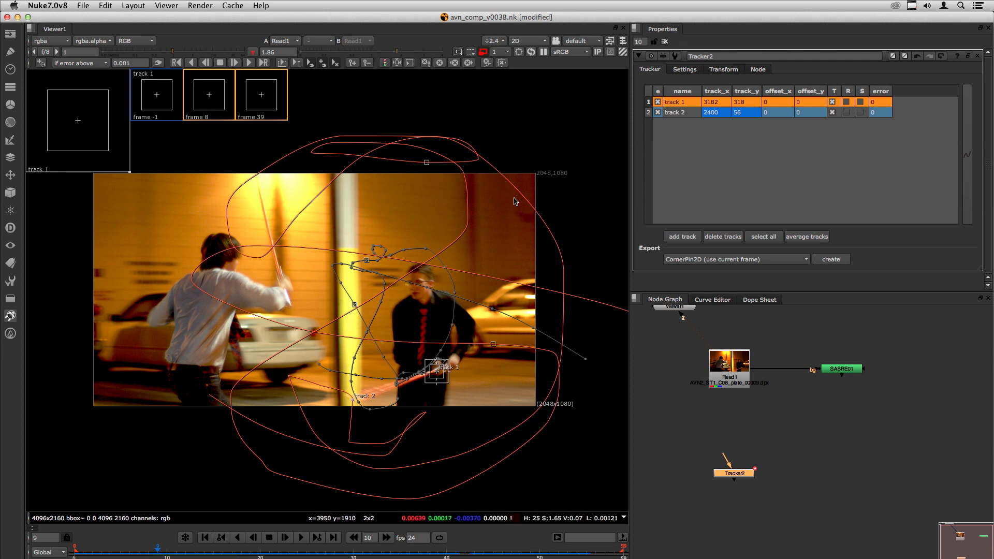
# Step: Step from frame 8 forward to frame 19, examining both tracks along their motion paths
pyautogui.press('Left')
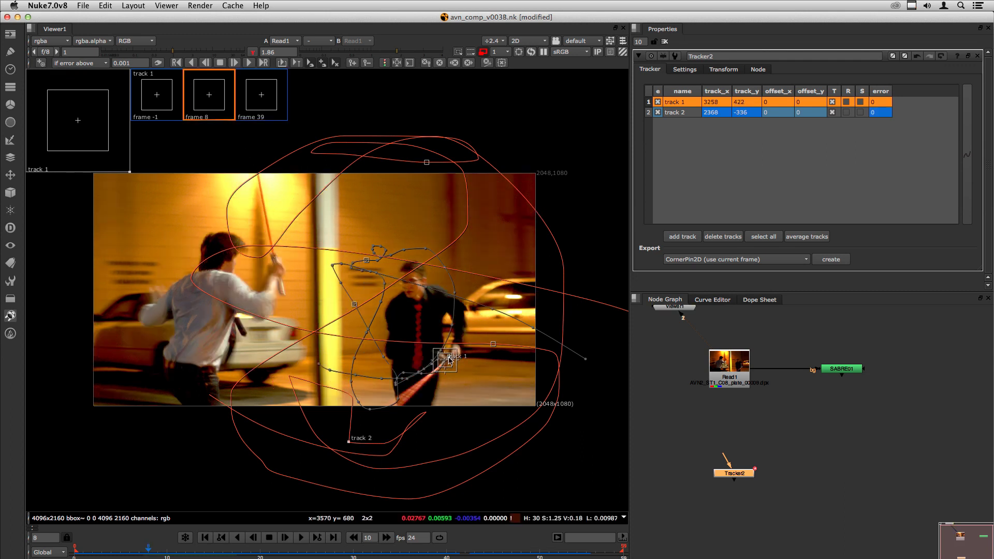
pyautogui.press('Right')
pyautogui.press('Right')
pyautogui.press('Right')
pyautogui.press('Right')
pyautogui.press('Right')
pyautogui.press('Right')
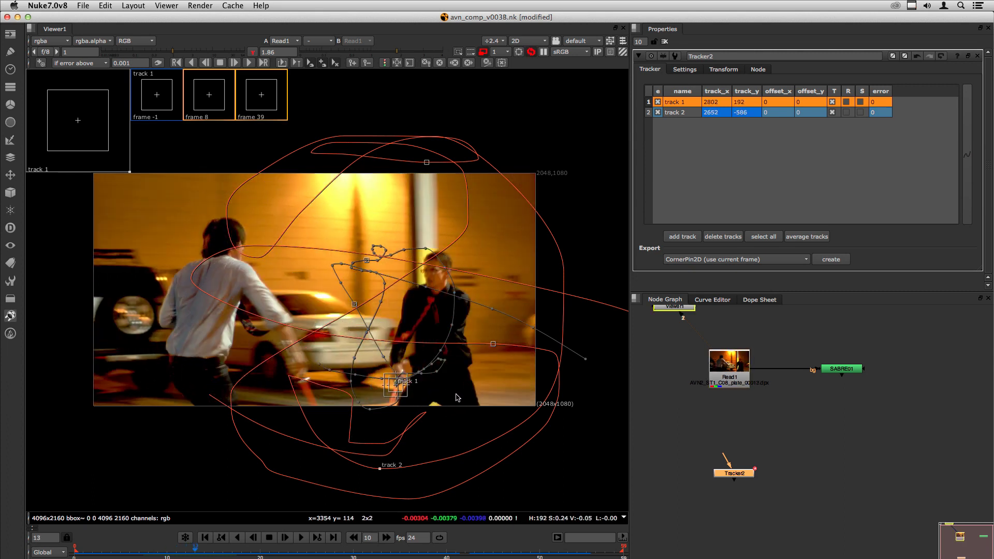
pyautogui.press('Right')
pyautogui.press('Right')
pyautogui.press('Right')
pyautogui.press('Right')
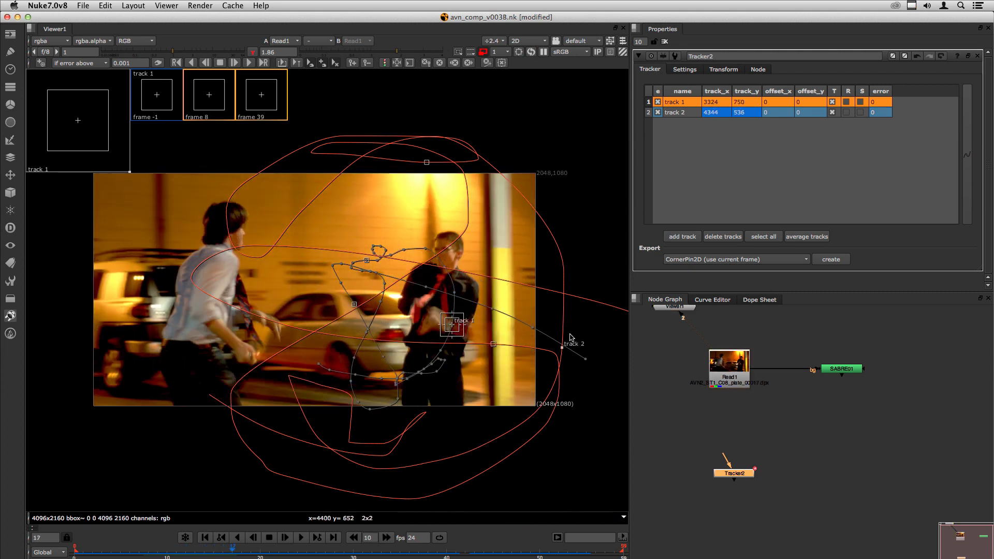
pyautogui.press('Right')
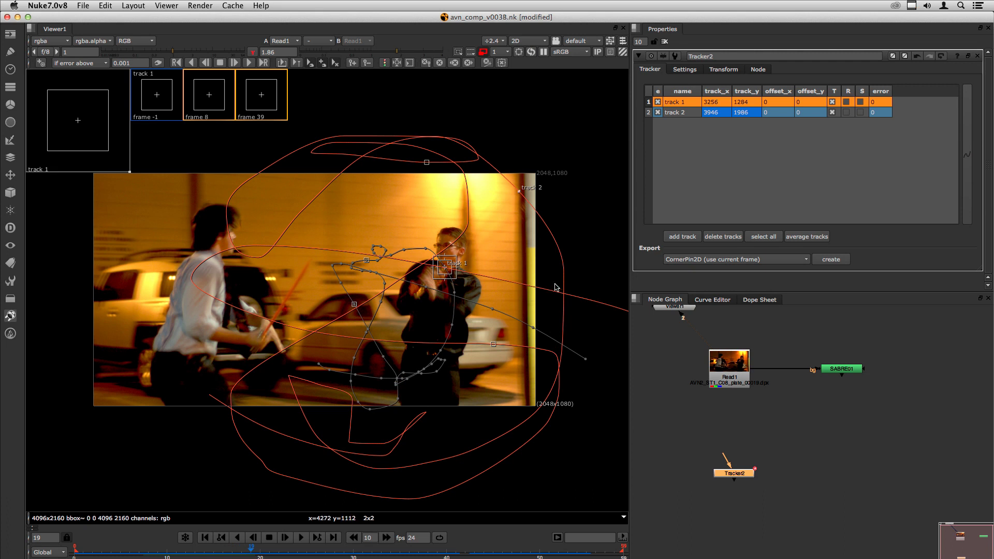
# Step: On frame 17, reposition track 2 beyond the image's right edge to about (4424, 584)
pyautogui.press('Left')
pyautogui.press('Left')
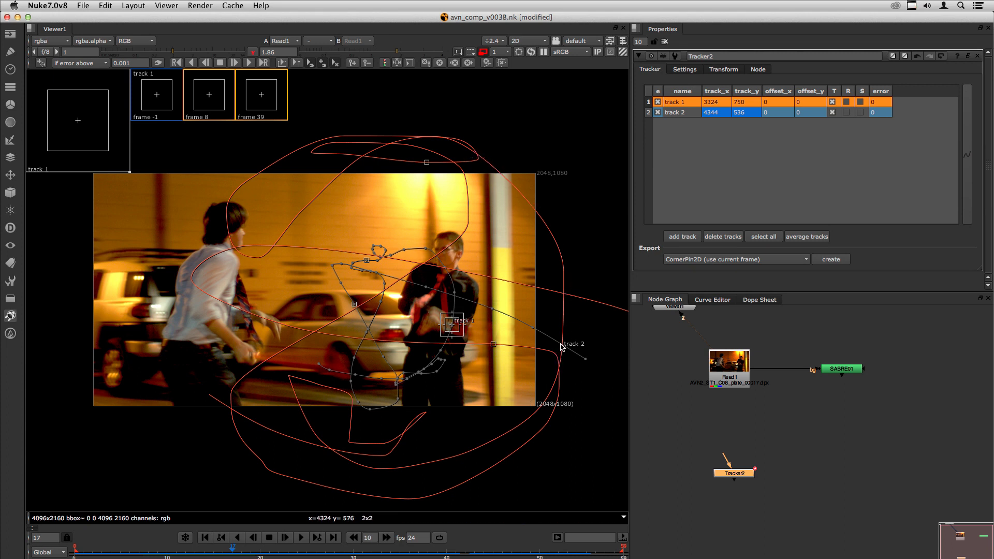
pyautogui.moveTo(563, 350); pyautogui.dragTo(571, 345)
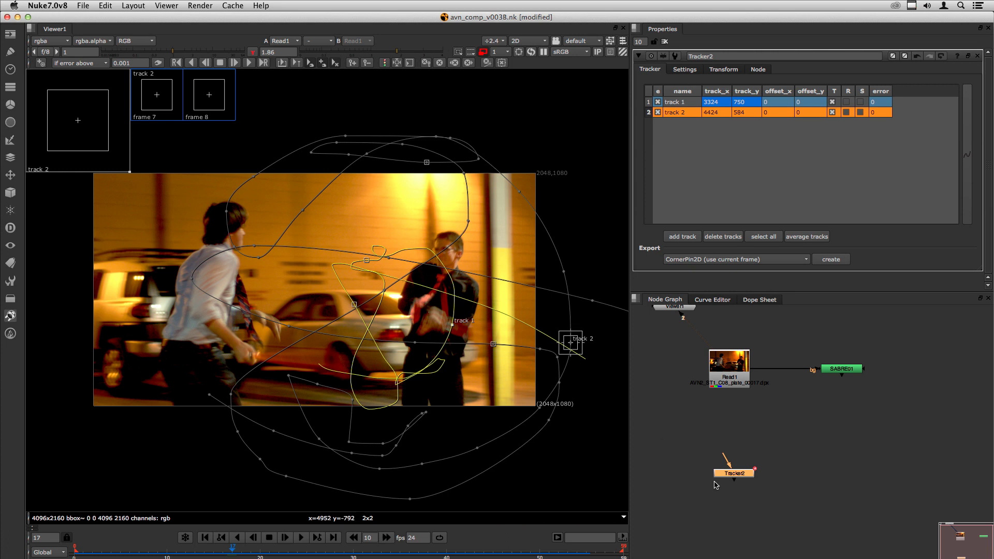
# Step: Enable rotation and scale for both track 1 and track 2 of Tracker2, in addition to translation
pyautogui.moveTo(731, 477); pyautogui.dragTo(731, 476)
pyautogui.click(847, 102)
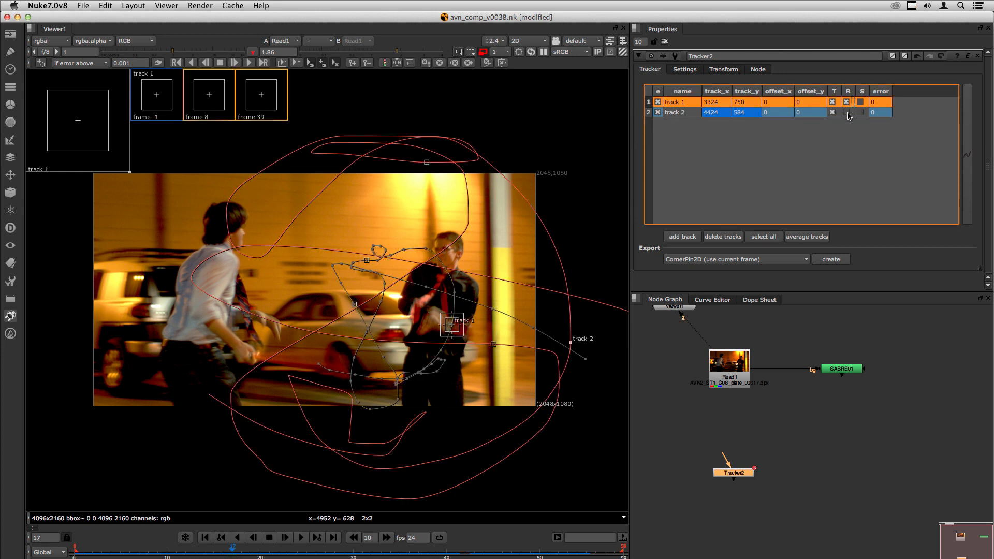
pyautogui.click(848, 112)
pyautogui.click(862, 102)
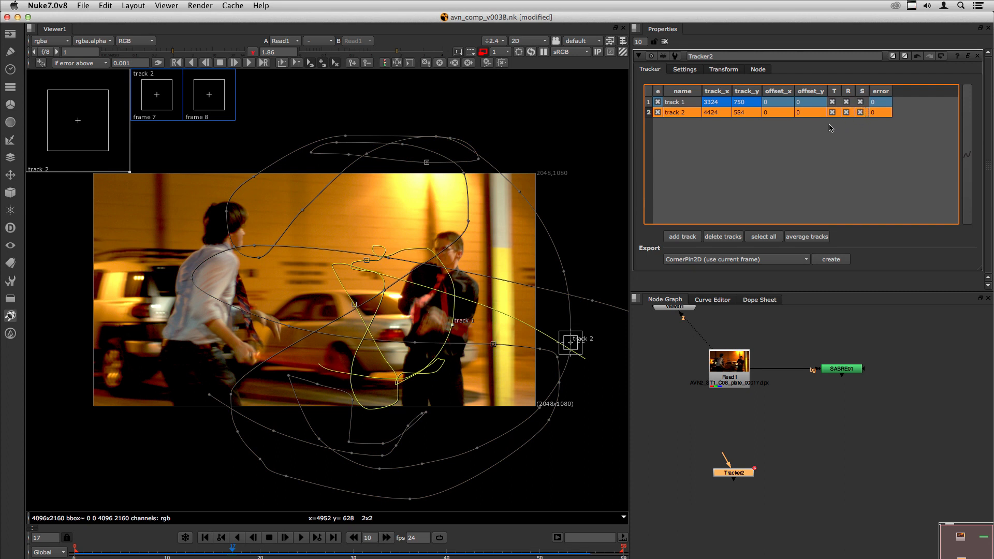
# Step: Set Tracker2's transform to match-move, with a centred shutter offset and a motionblur of 1, and close its properties
pyautogui.click(724, 70)
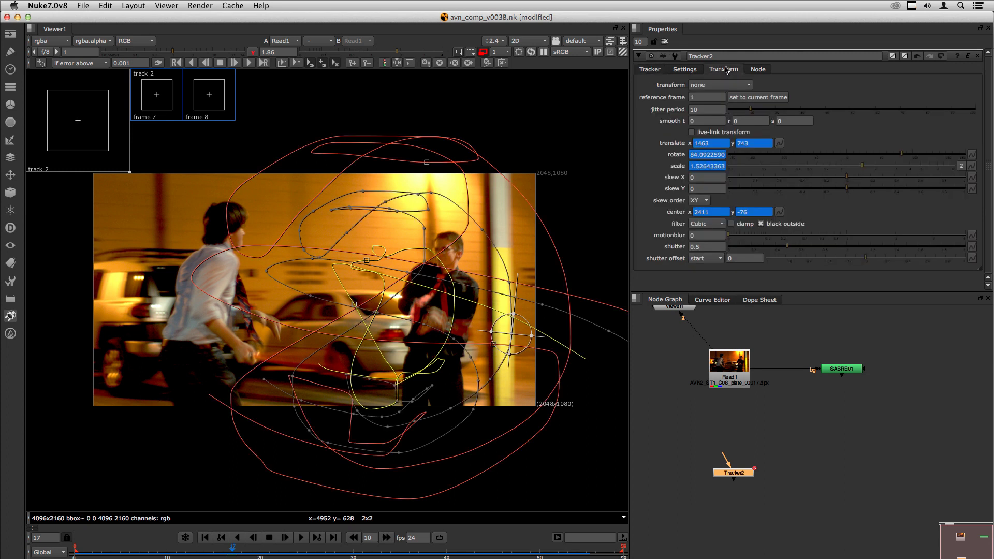
pyautogui.click(694, 88)
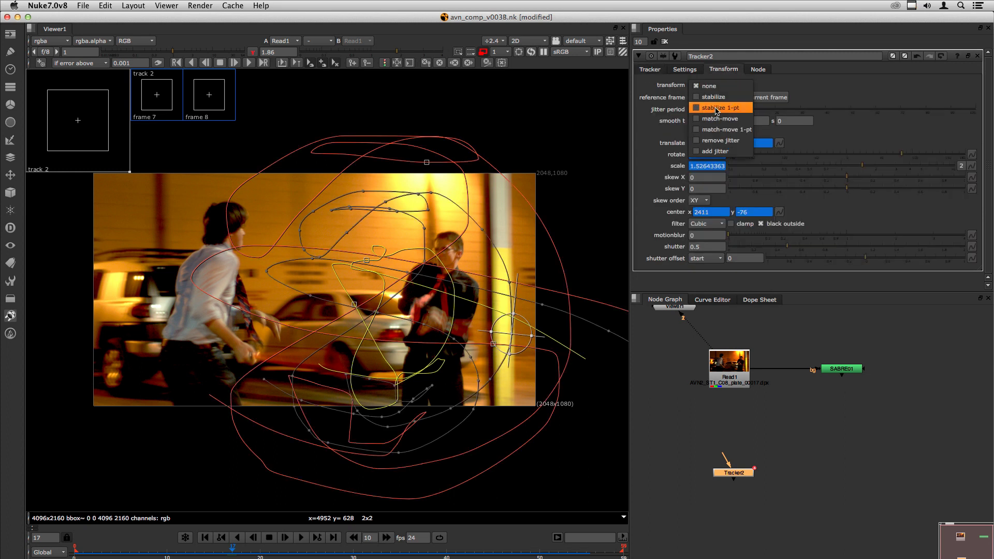
pyautogui.click(708, 97)
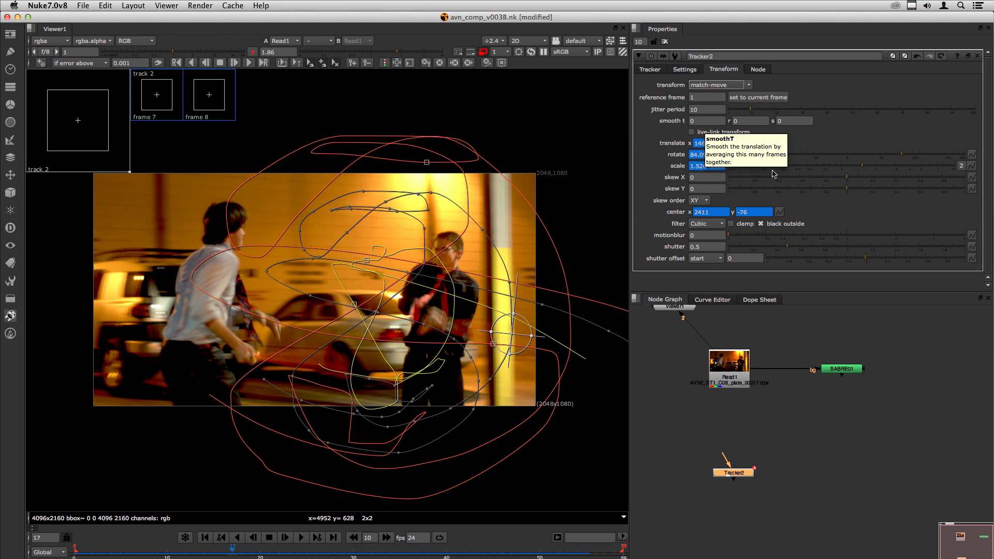
pyautogui.click(698, 264)
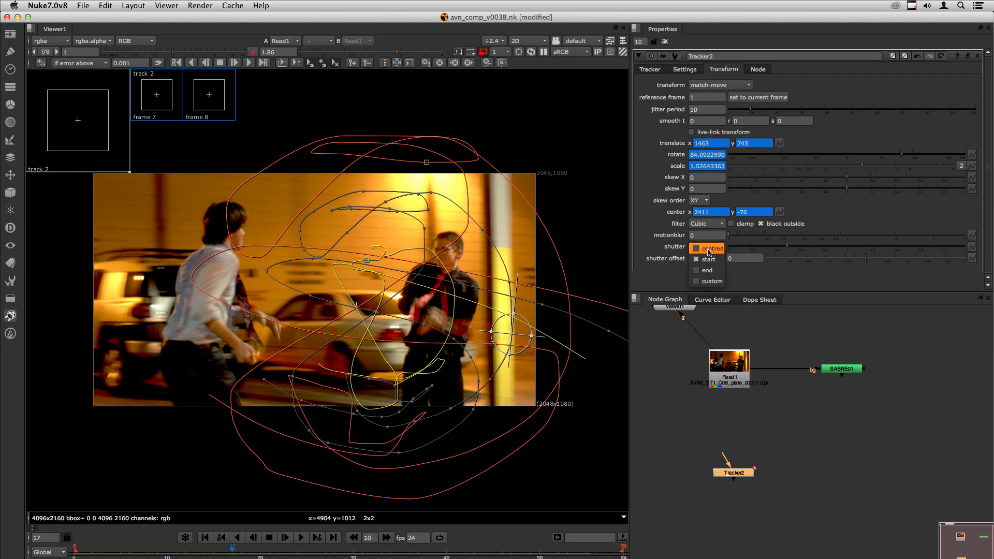
pyautogui.click(708, 251)
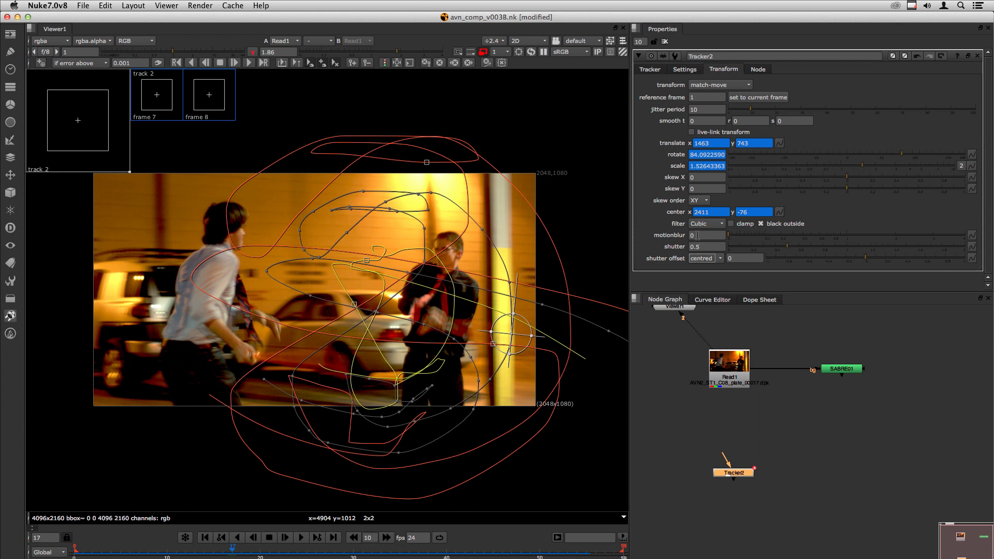
pyautogui.click(697, 236)
pyautogui.click(679, 420)
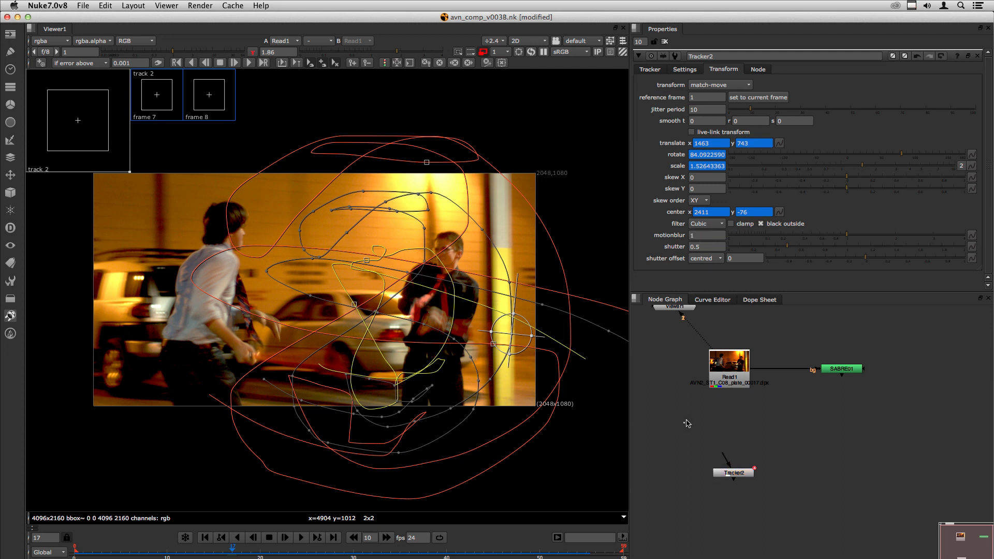
pyautogui.click(665, 42)
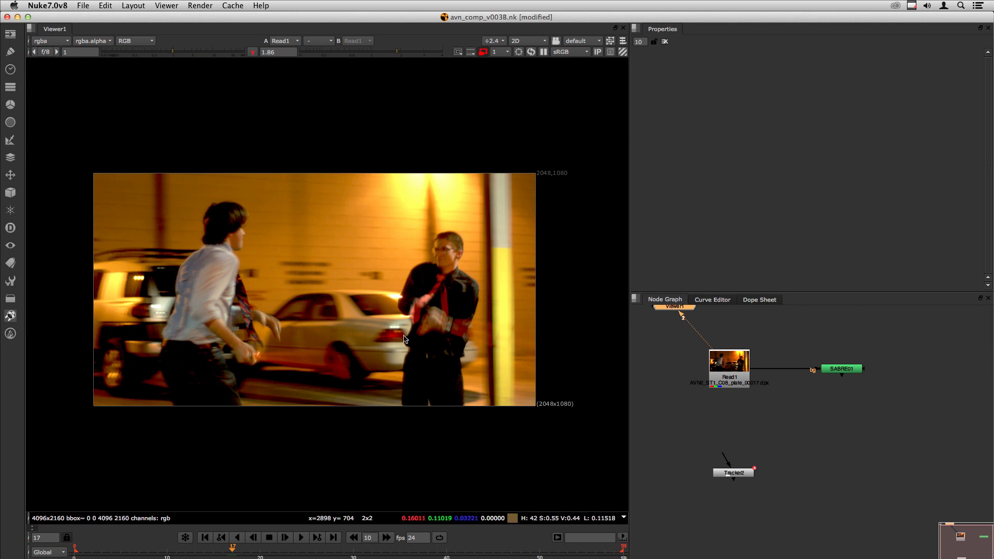
# Step: Step through the plate from frame 39 to frame 50, examining the right man's blade and the extent of its motion blur
pyautogui.press('Left')
pyautogui.click(438, 553)
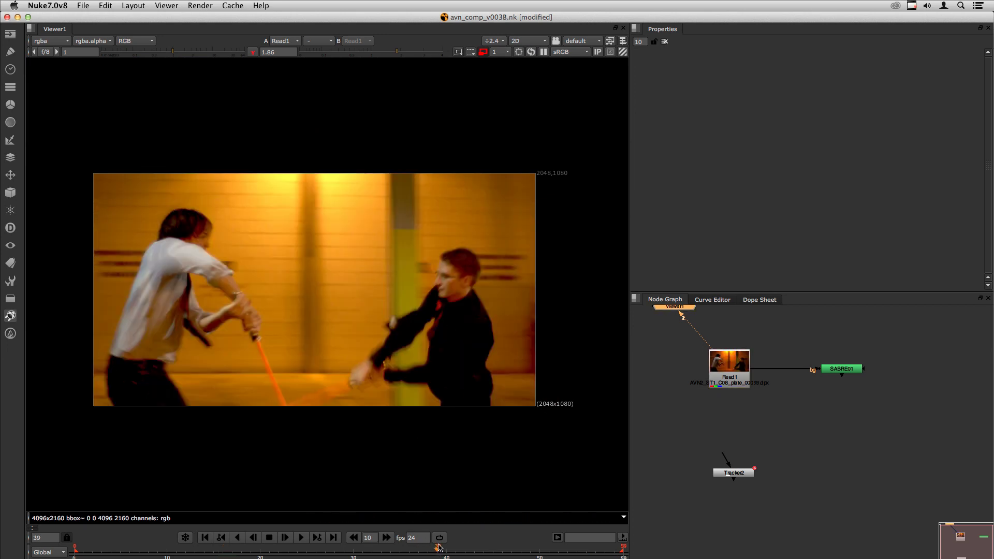
pyautogui.press('Right')
pyautogui.press('Right')
pyautogui.press('Right')
pyautogui.press('Right')
pyautogui.press('Right')
pyautogui.press('Right')
pyautogui.press('Right')
pyautogui.press('Right')
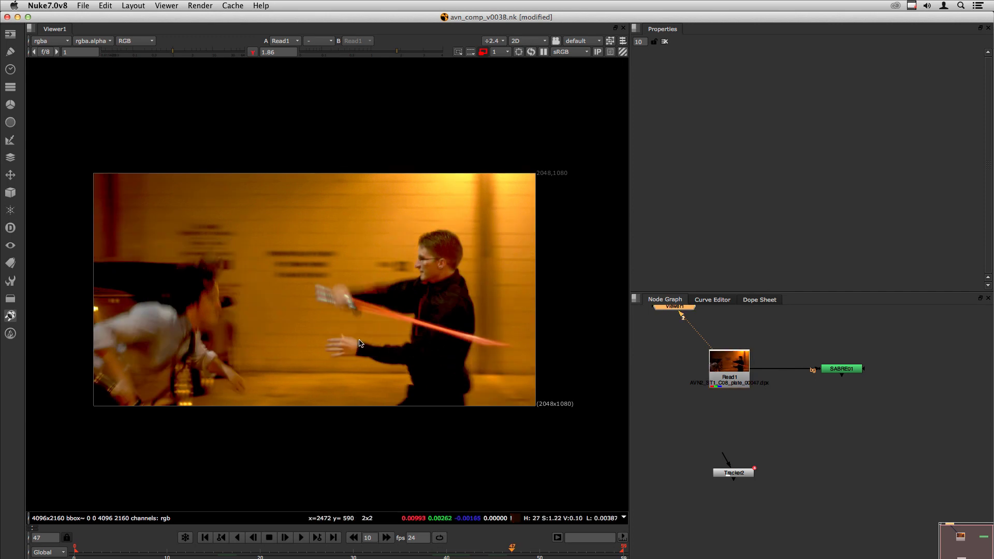
pyautogui.press('Right')
pyautogui.press('Right')
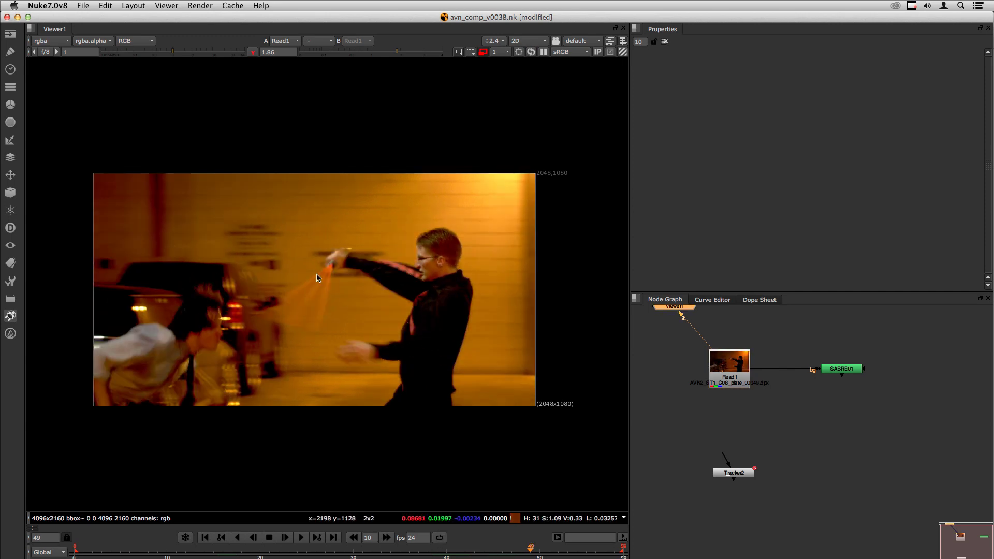
pyautogui.press('Right')
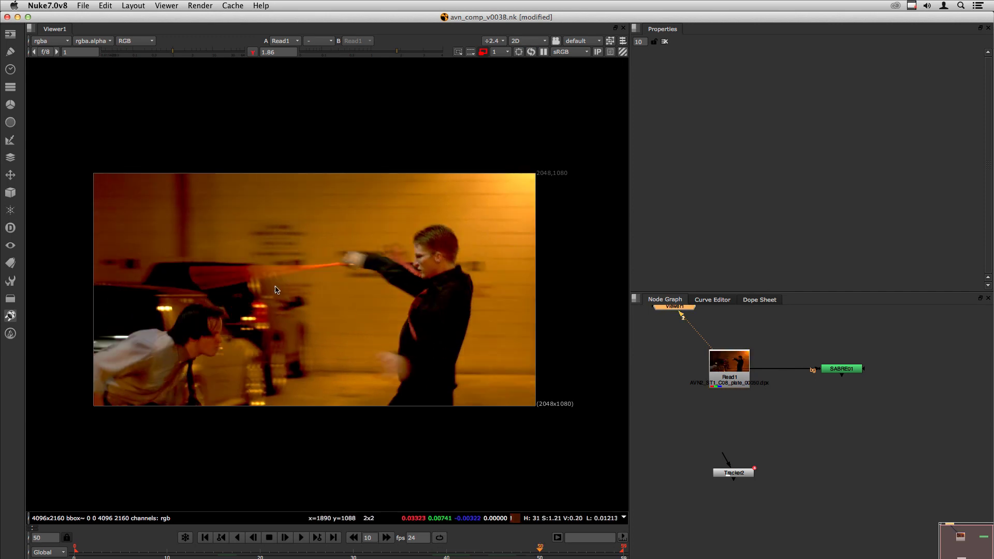
pyautogui.scroll(5, 245, 279)
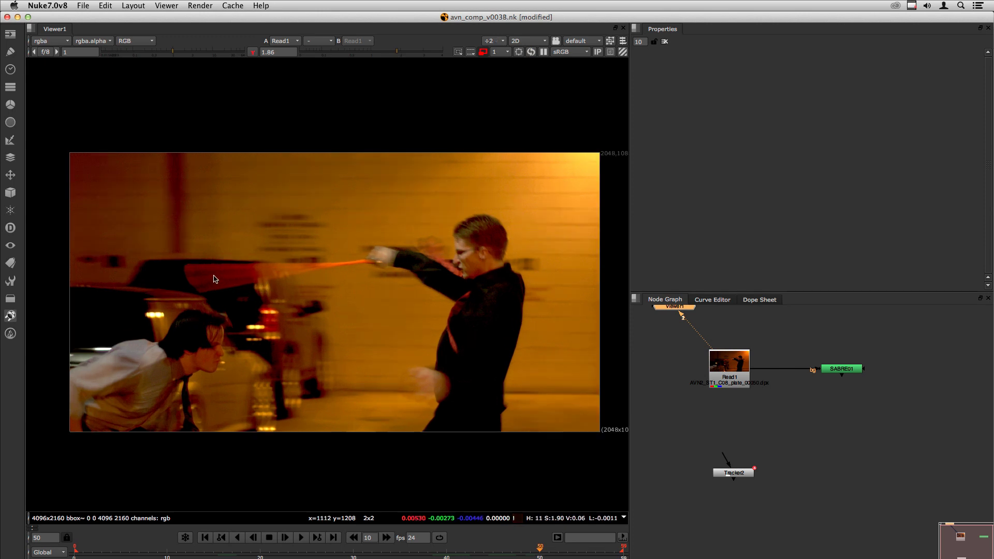
# Step: Add a Roto node above Tracker2, name it SABRE02, and set its output to rgba
pyautogui.click(741, 438)
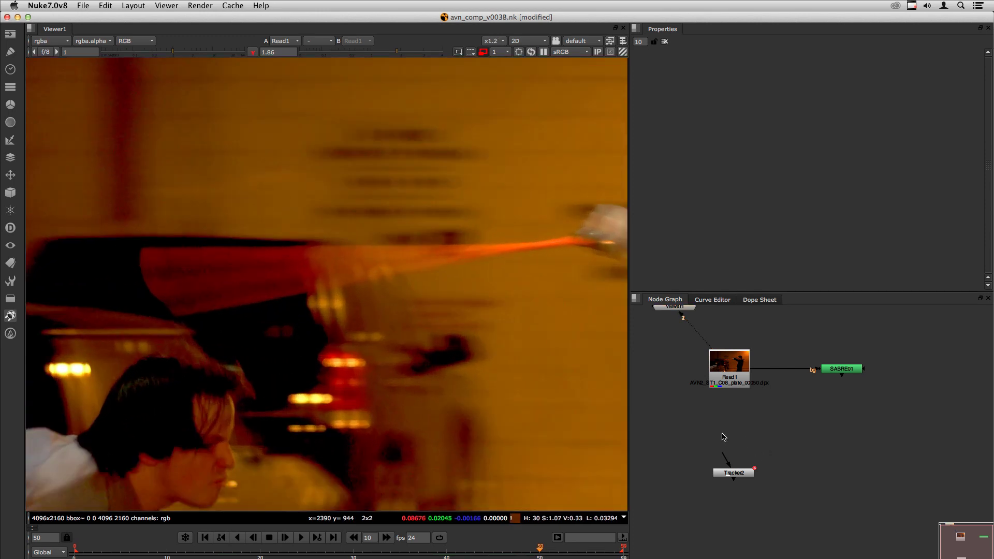
pyautogui.press('o')
pyautogui.doubleClick(715, 59)
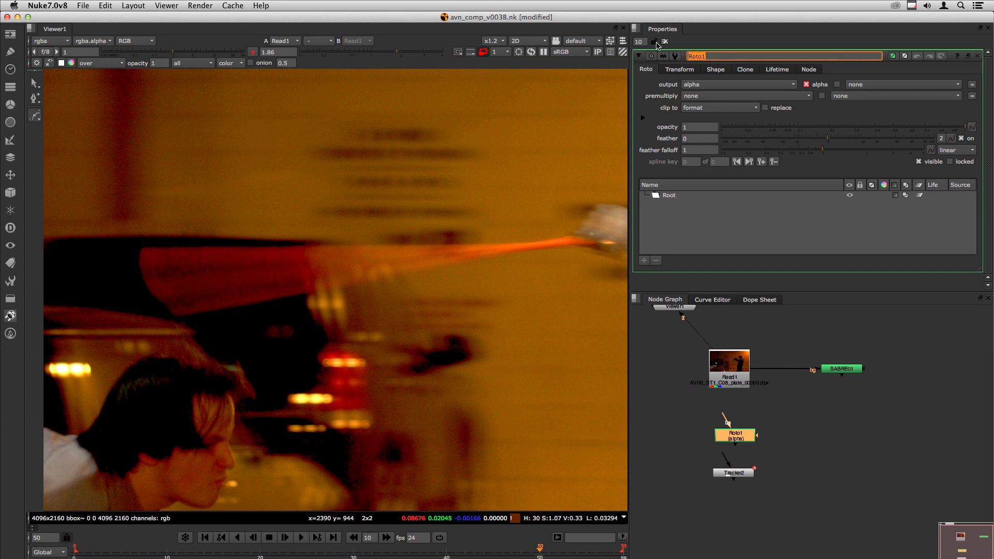
pyautogui.write('SABRE02')
pyautogui.press('Return')
pyautogui.click(692, 86)
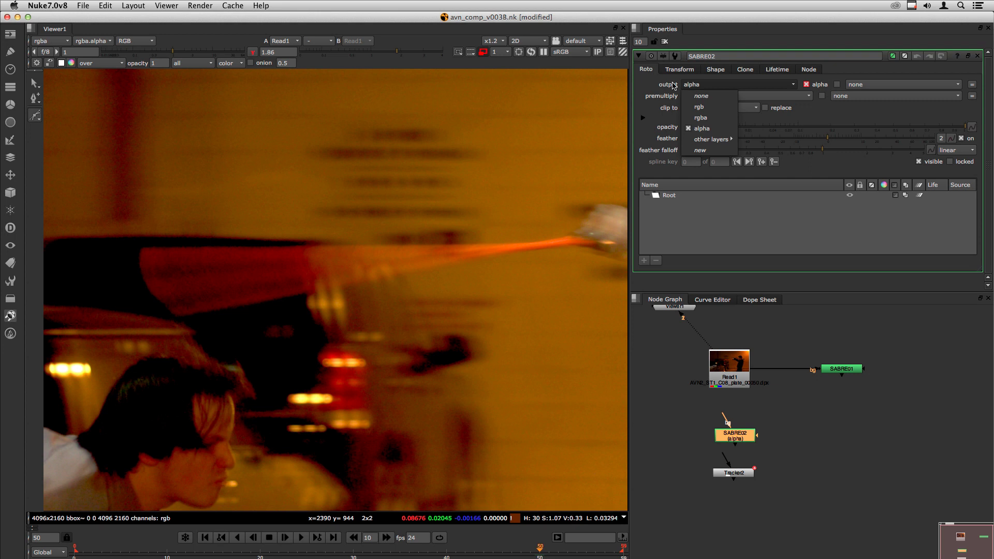
pyautogui.click(709, 120)
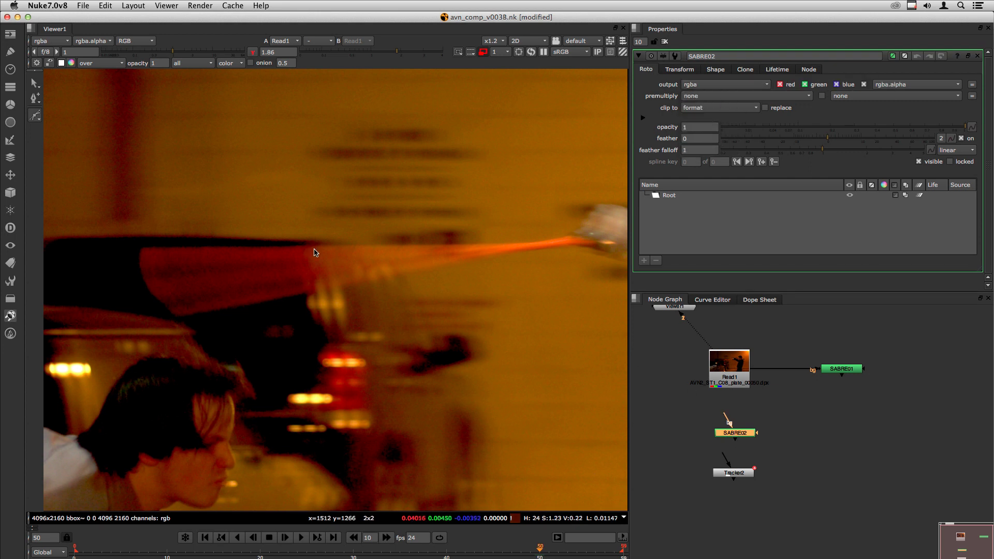
# Step: On frame 50, draw a thin closed B-Spline along the right man's blade from the hilt to a rounded tip
pyautogui.click(33, 114)
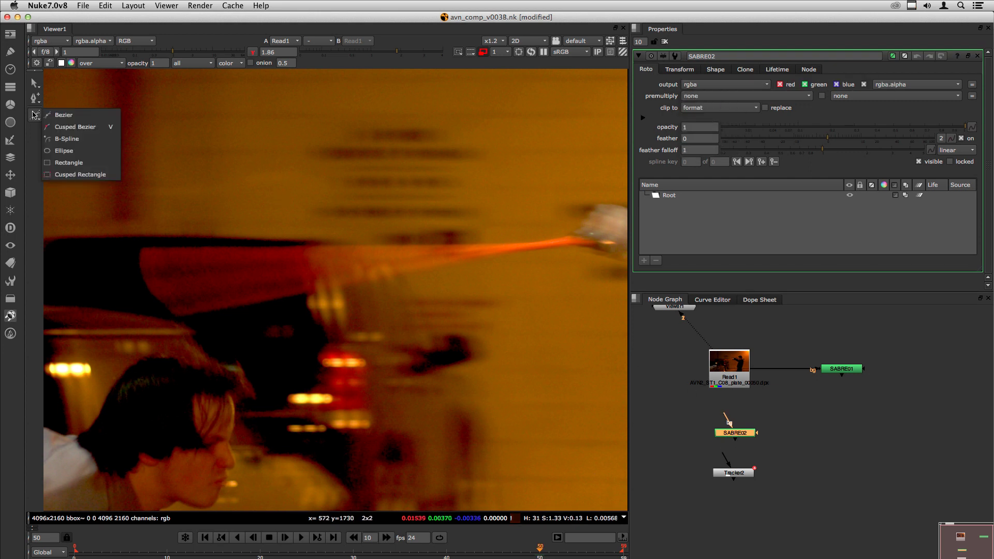
pyautogui.click(57, 138)
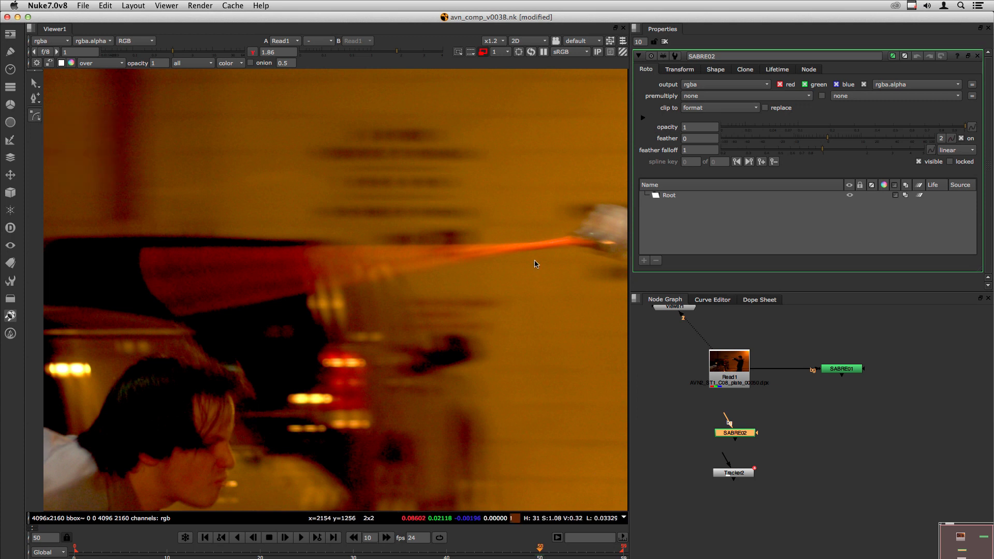
pyautogui.click(578, 233)
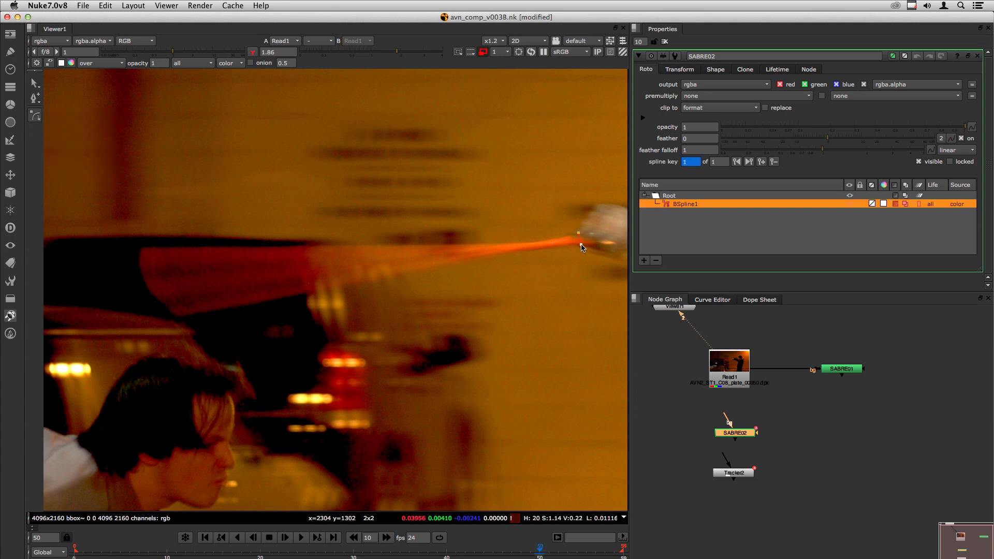
pyautogui.click(581, 244)
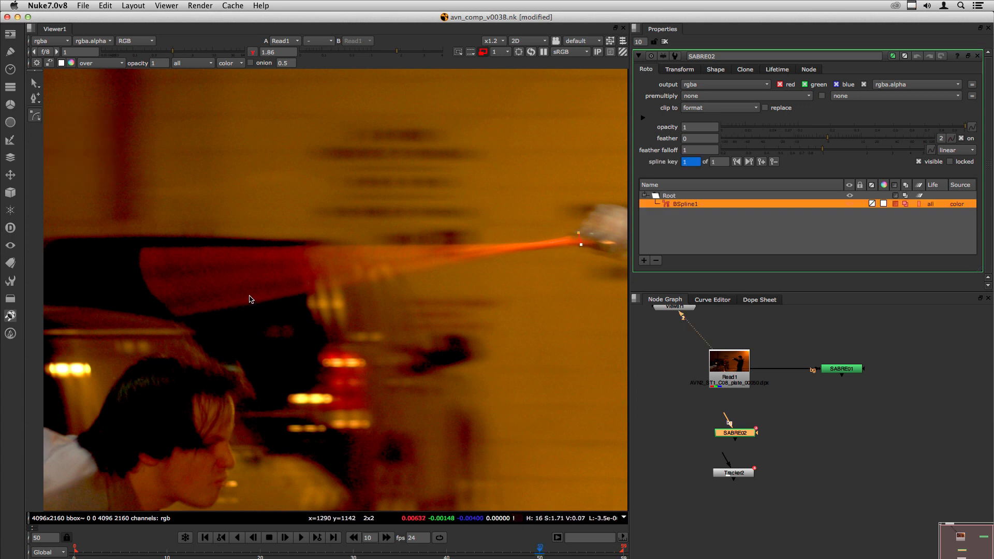
pyautogui.click(169, 299)
pyautogui.scroll(5, 169, 299)
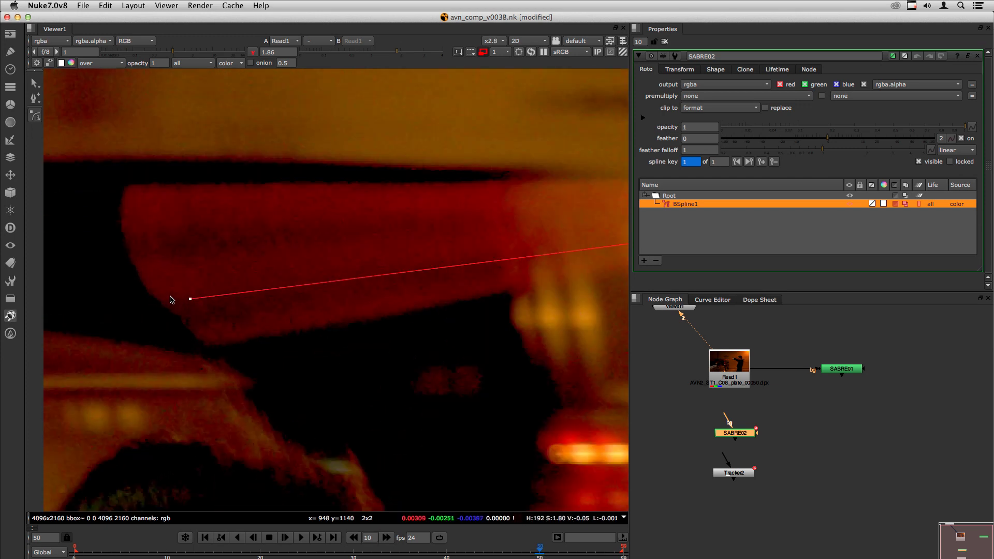
pyautogui.click(169, 295)
pyautogui.click(161, 284)
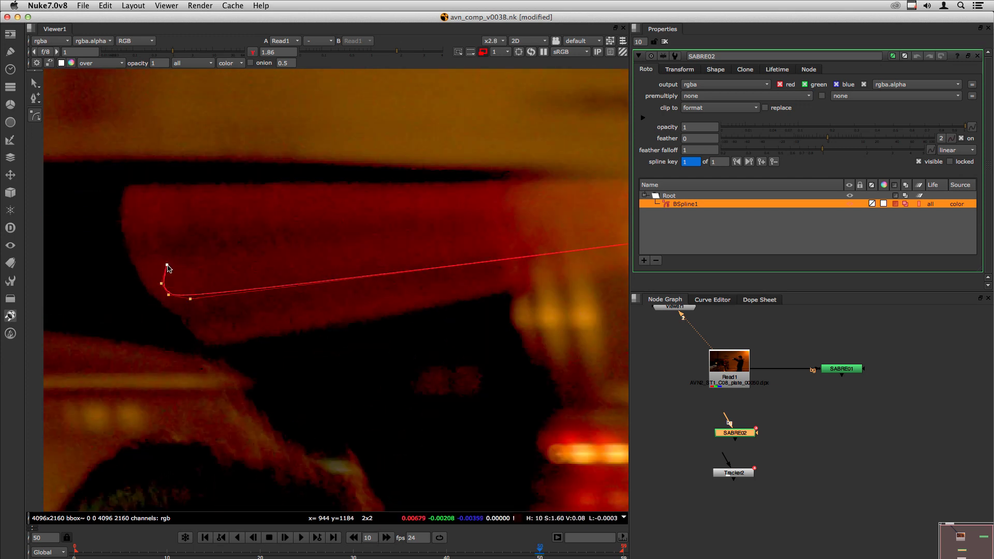
pyautogui.scroll(-5, 349, 250)
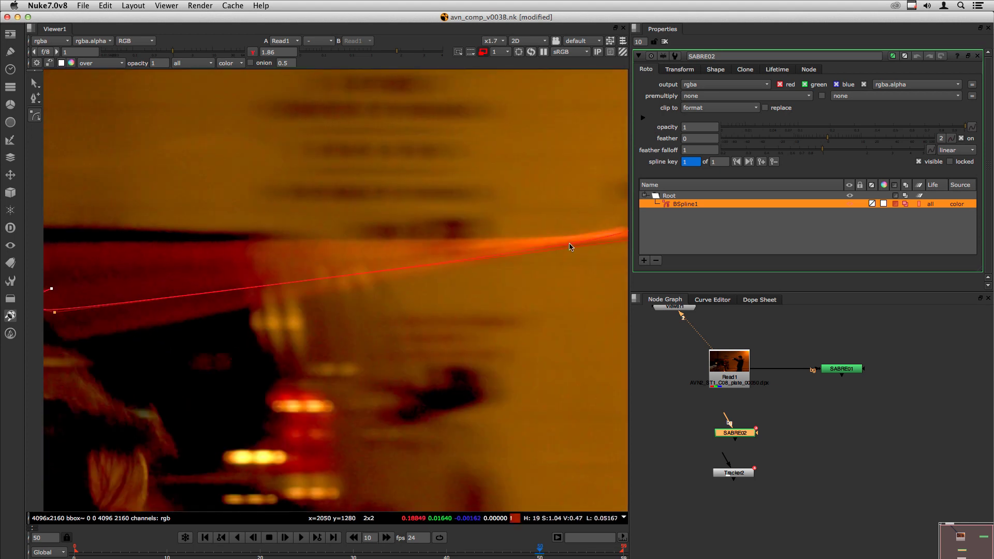
pyautogui.scroll(2, 491, 251)
pyautogui.press('q')
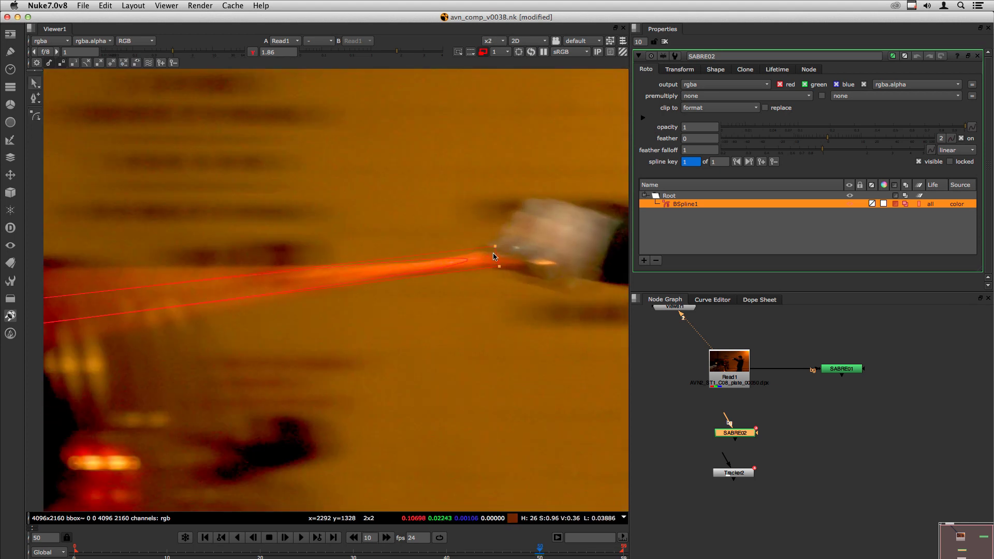
# Step: Cusp the two B-Spline points at the hilt end so that the blade's base is square
pyautogui.moveTo(460, 214); pyautogui.dragTo(544, 317)
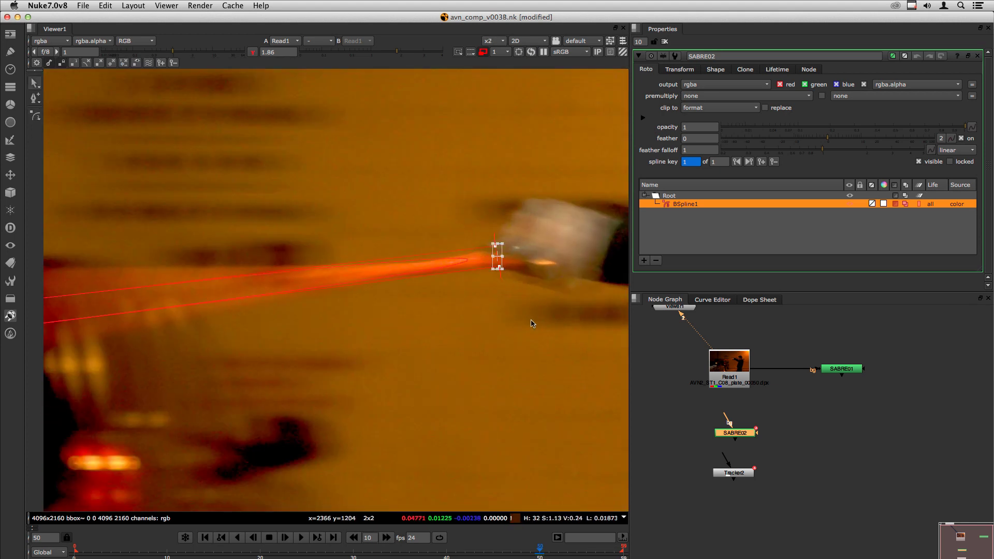
pyautogui.rightClick(499, 254)
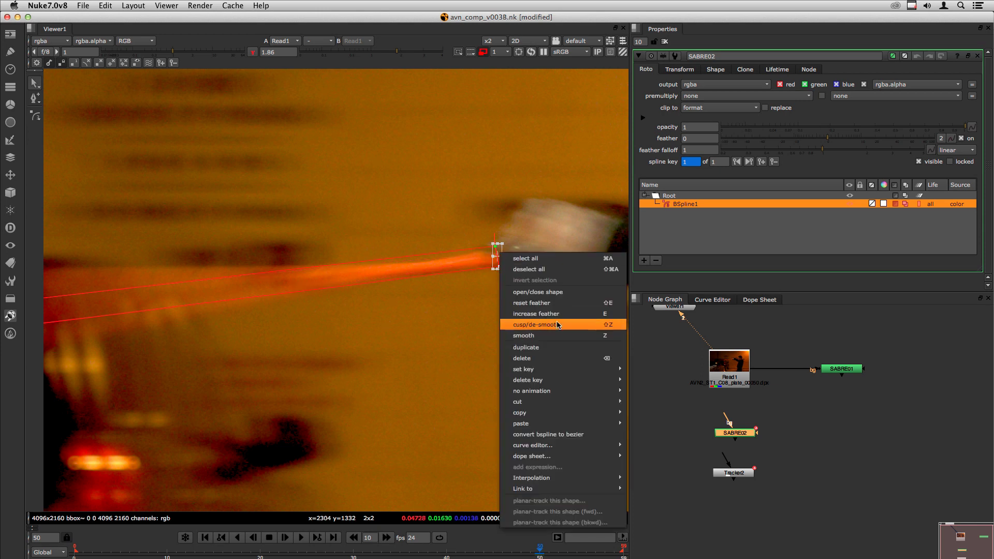
pyautogui.click(378, 337)
# Step: Reposition the B-Spline's points at the blade tip to make the end narrower and evenly rounded
pyautogui.hscroll(-10, 255, 277)
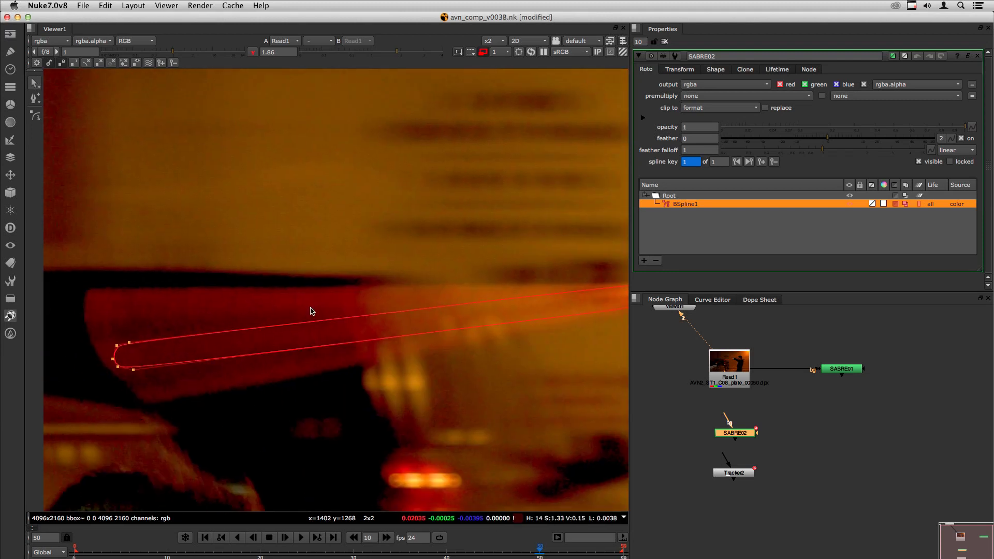
pyautogui.moveTo(194, 298); pyautogui.dragTo(246, 366)
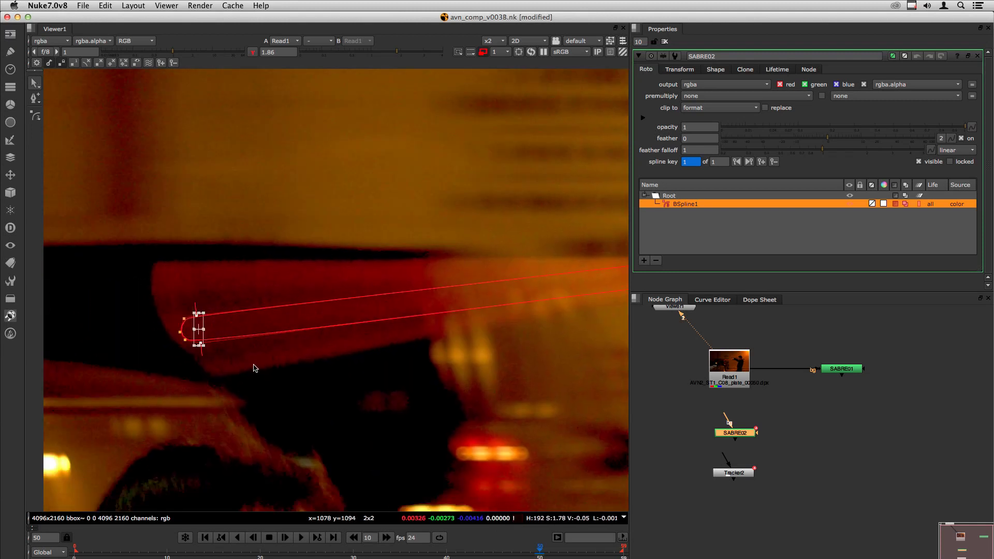
pyautogui.click(216, 370)
pyautogui.scroll(5, 184, 334)
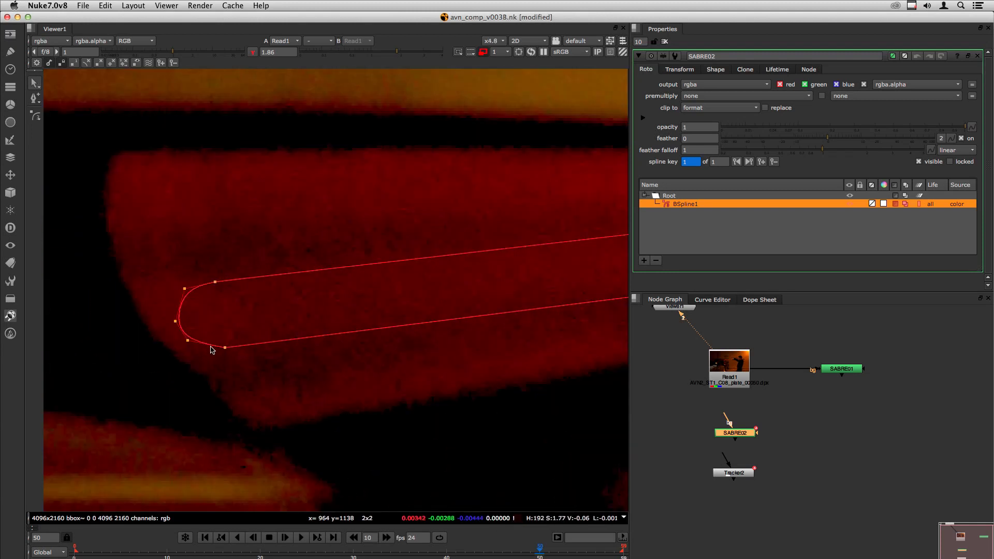
pyautogui.moveTo(226, 350); pyautogui.dragTo(196, 342)
pyautogui.moveTo(184, 293); pyautogui.dragTo(217, 288)
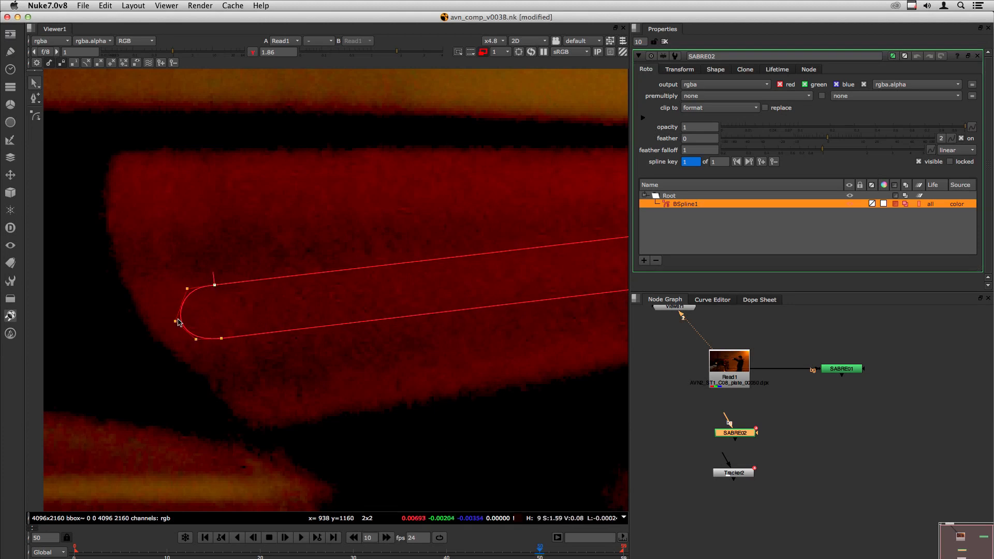
# Step: Move all the rounded tip's points together outward, extending the shape toward the far end of the blurred blade
pyautogui.moveTo(136, 263); pyautogui.dragTo(279, 367)
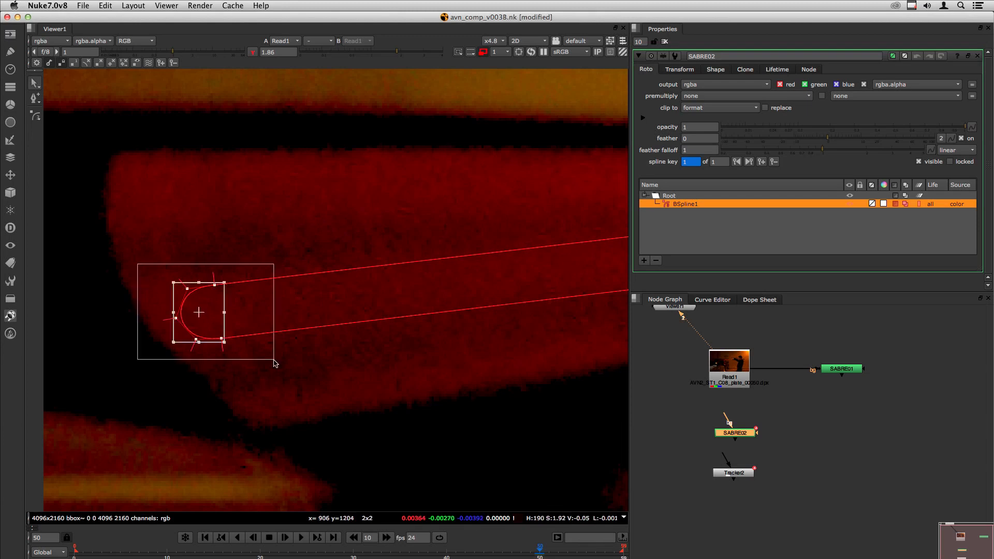
pyautogui.moveTo(199, 314); pyautogui.dragTo(167, 320)
pyautogui.press('-')
pyautogui.press('-')
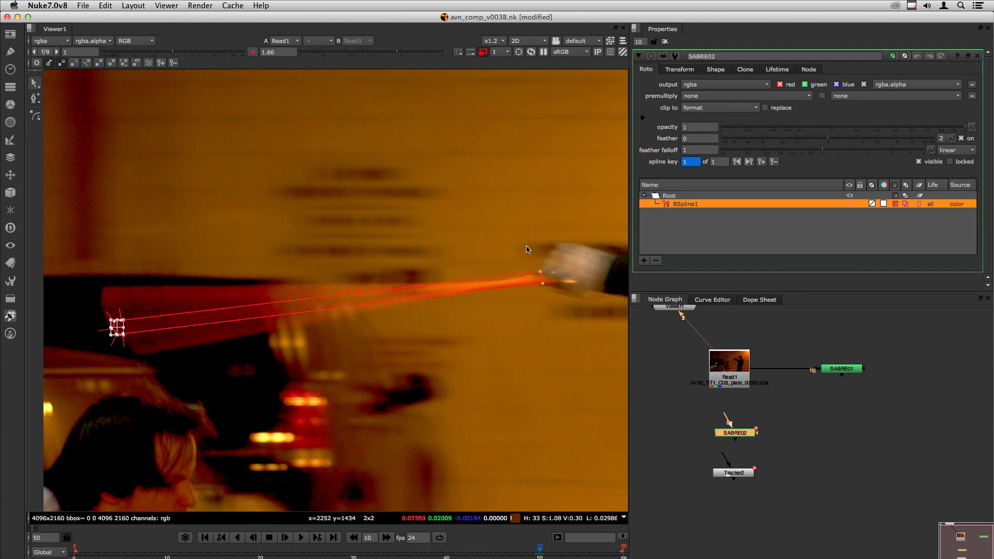
# Step: Set Tracker2's match-move reference frame to the current frame 50, connect its input to SABRE02, and view its output
pyautogui.click(808, 434)
pyautogui.doubleClick(738, 473)
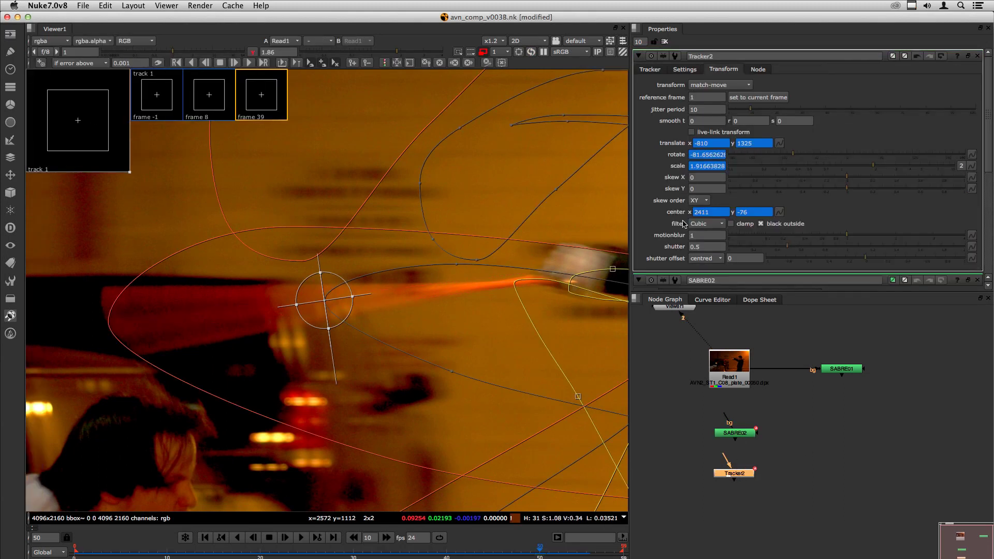
pyautogui.click(705, 97)
pyautogui.click(750, 98)
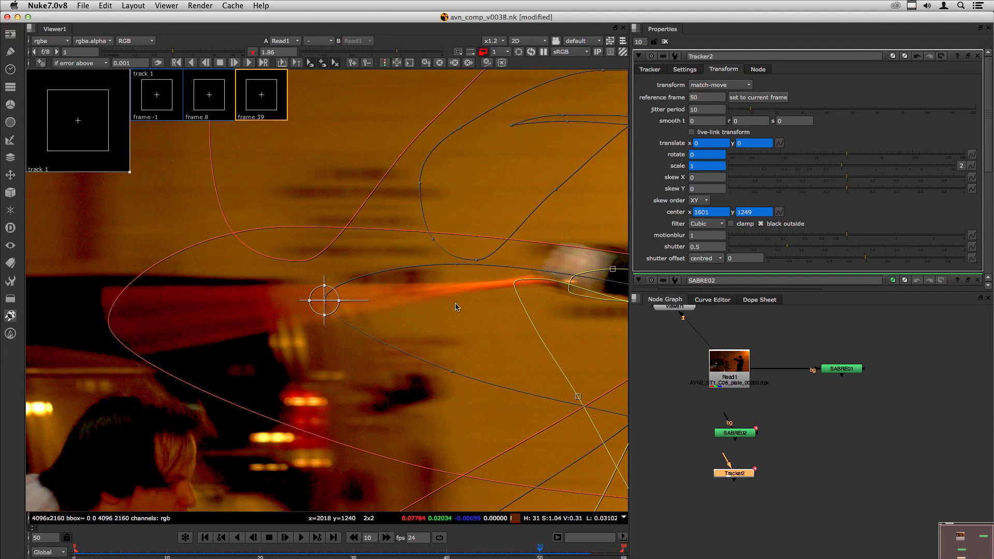
pyautogui.moveTo(724, 454); pyautogui.dragTo(735, 437)
pyautogui.press('1')
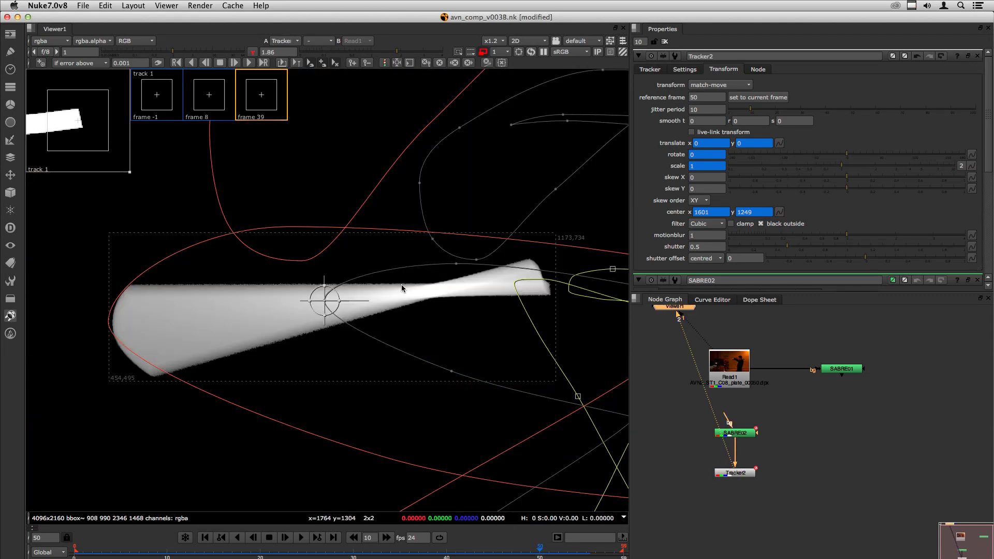
# Step: Merge Tracker2's output over the Read1 plate, view the merge, and close all open node properties
pyautogui.moveTo(804, 501); pyautogui.dragTo(688, 414)
pyautogui.moveTo(739, 474); pyautogui.dragTo(729, 379)
pyautogui.click(738, 505)
pyautogui.press('m')
pyautogui.press('1')
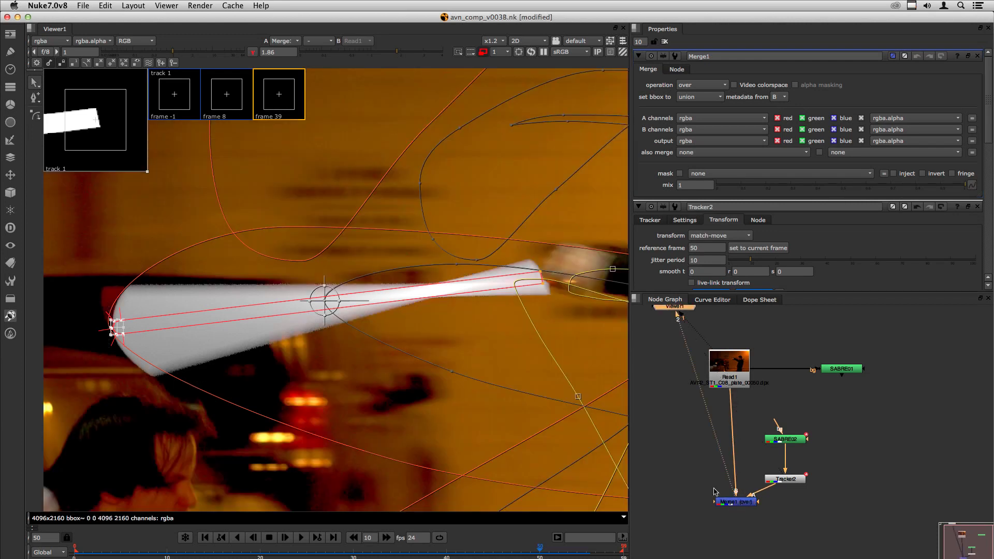
pyautogui.click(665, 42)
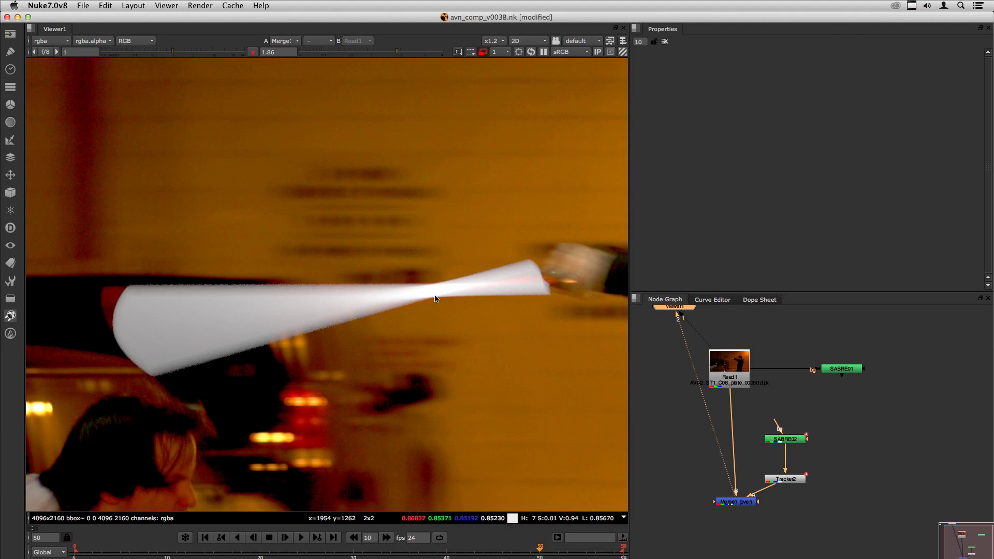
# Step: Step back and forth between frames 46 and 50 to check how the merged blade follows the right man's sword
pyautogui.scroll(-3, 362, 259)
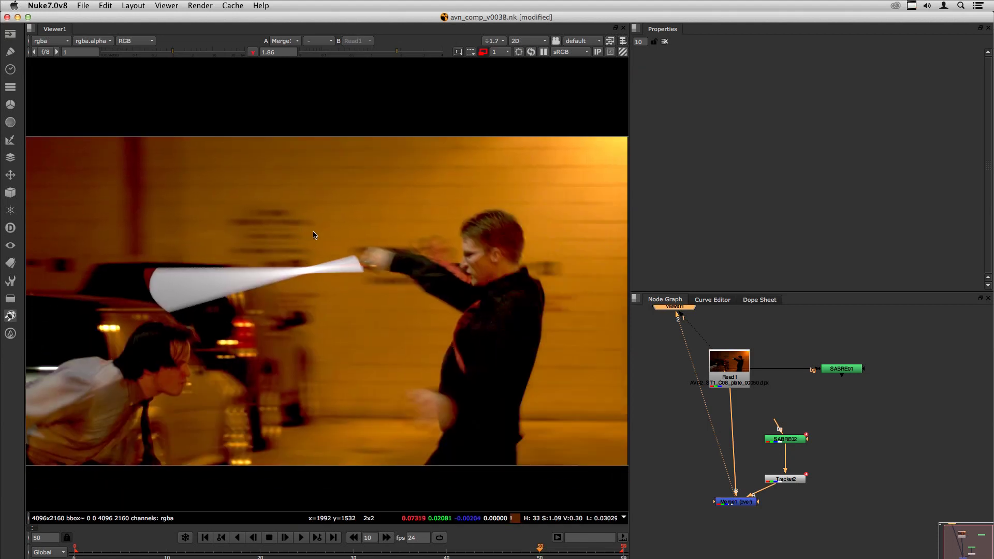
pyautogui.press('Left')
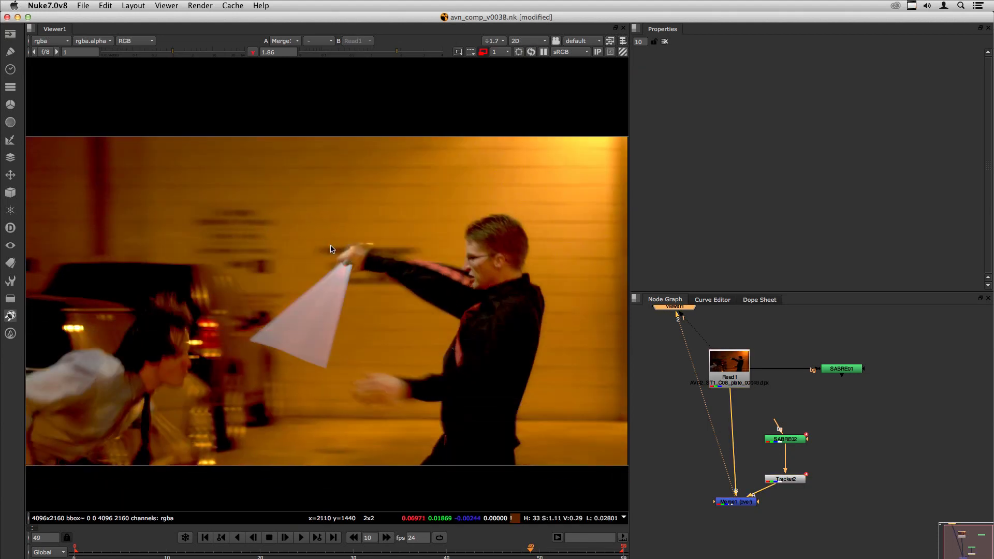
pyautogui.press('Left')
pyautogui.press('Left')
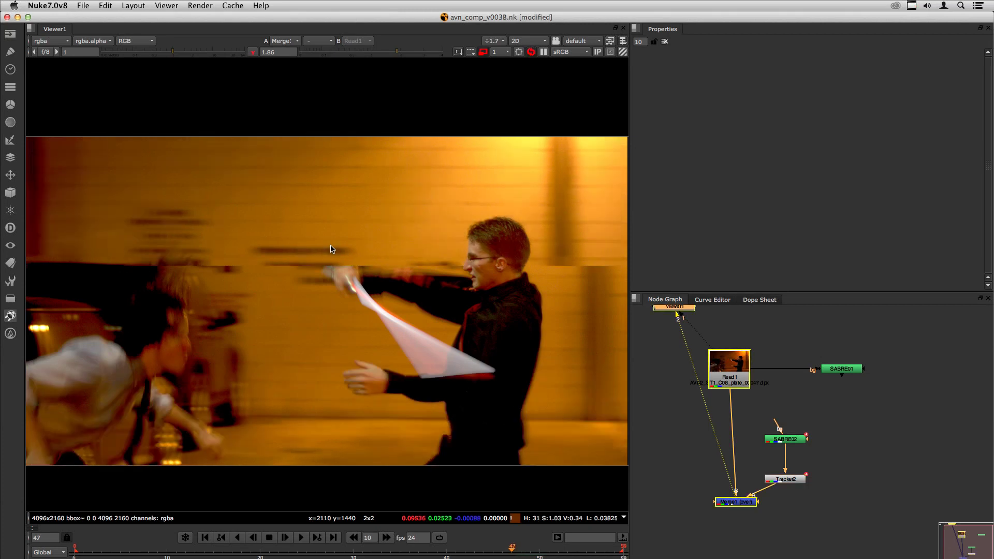
pyautogui.press('Left')
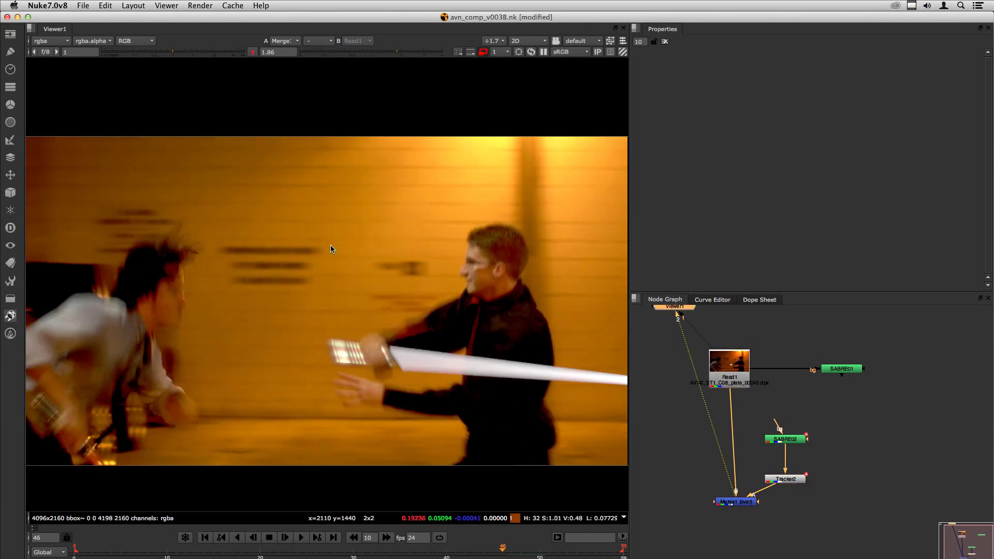
pyautogui.press('Right')
pyautogui.press('Right')
pyautogui.press('Right')
pyautogui.press('Right')
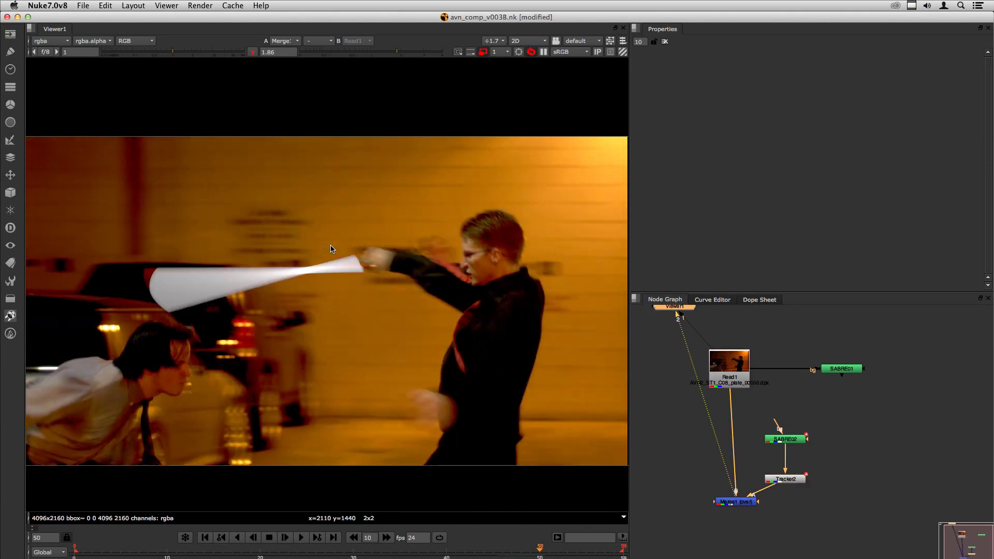
pyautogui.press('Left')
pyautogui.press('Left')
pyautogui.press('Left')
pyautogui.press('Right')
pyautogui.press('Right')
pyautogui.press('Right')
pyautogui.press('Left')
pyautogui.click(701, 486)
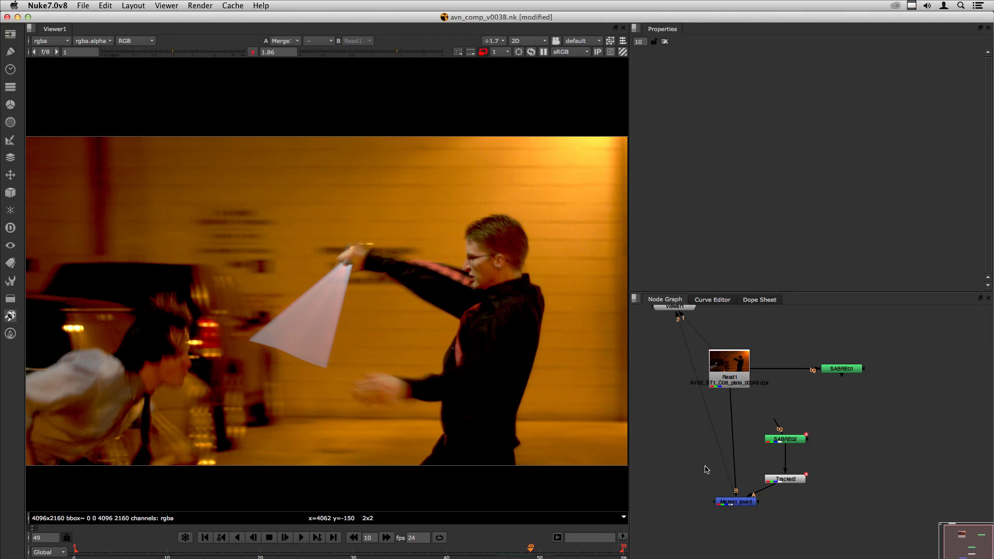
# Step: Open Tracker2 and step back from frame 49 to frame 17 to examine the blade's alignment and transform values
pyautogui.doubleClick(794, 480)
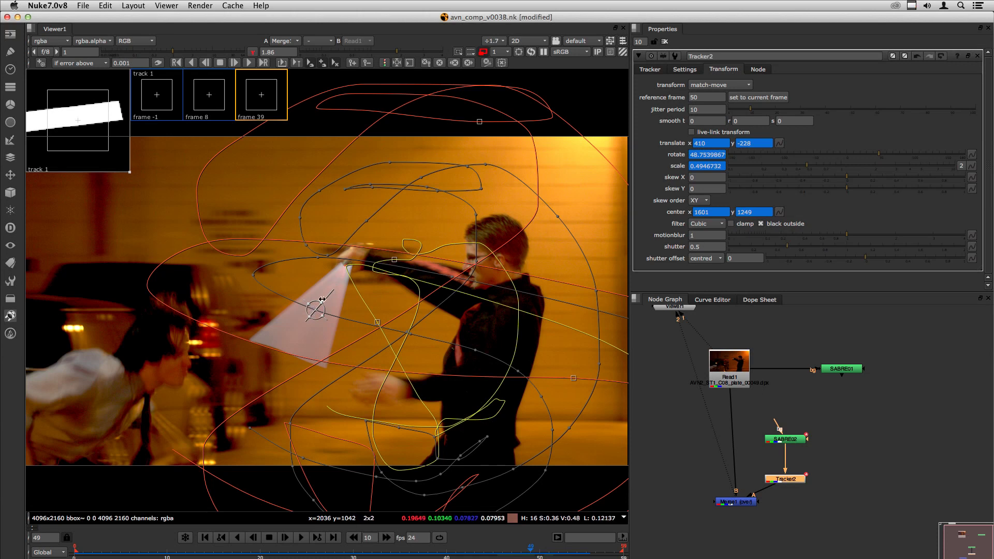
pyautogui.press('Left')
pyautogui.press('Left')
pyautogui.press('Left')
pyautogui.press('Left')
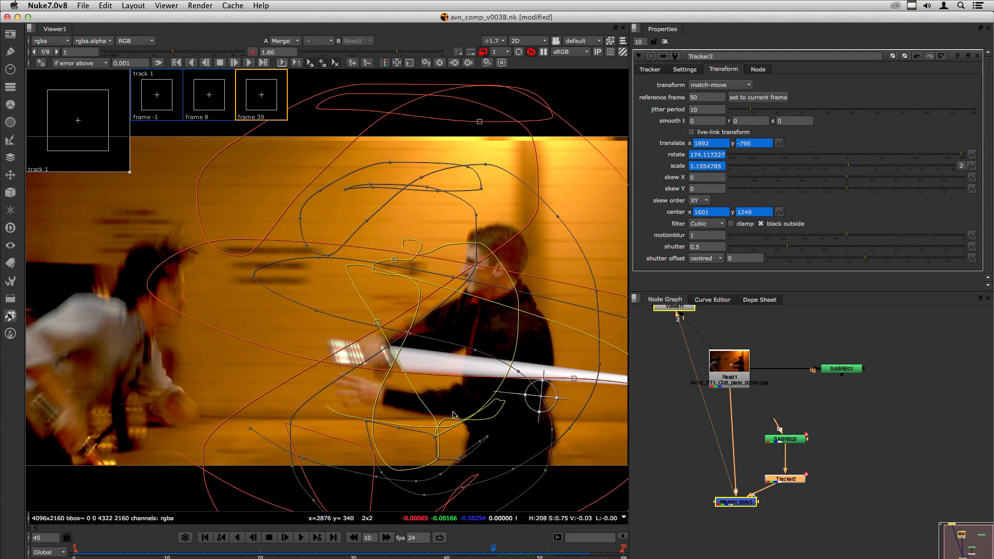
pyautogui.press('Left')
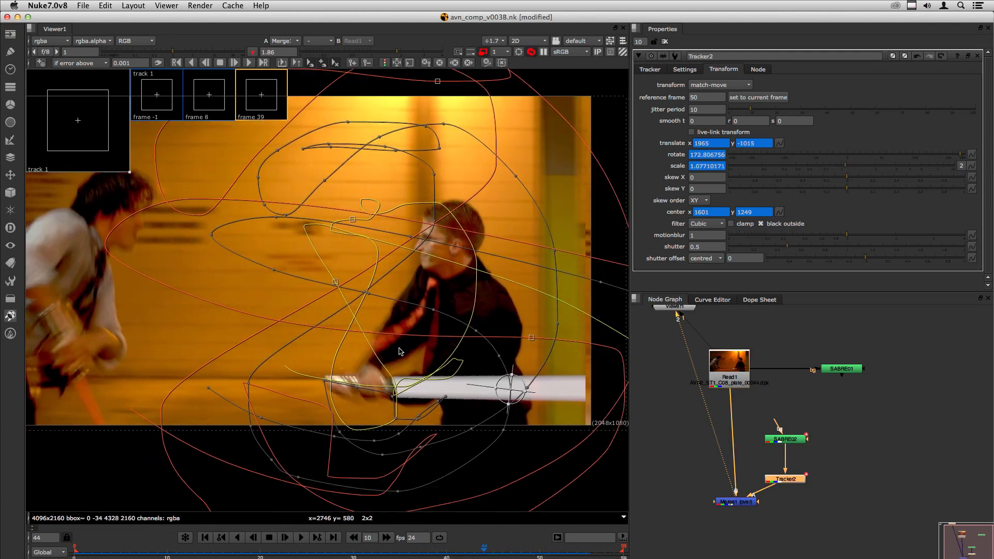
pyautogui.press('Left')
pyautogui.press('Left')
pyautogui.press('Left')
pyautogui.press('Left')
pyautogui.press('Left')
pyautogui.press('Left')
pyautogui.press('Left')
pyautogui.press('Left')
pyautogui.press('Left')
pyautogui.press('Left')
pyautogui.press('Left')
pyautogui.press('Left')
pyautogui.press('Left')
pyautogui.press('Left')
pyautogui.press('Left')
pyautogui.press('Left')
pyautogui.press('Left')
pyautogui.press('Left')
pyautogui.press('Left')
pyautogui.press('Left')
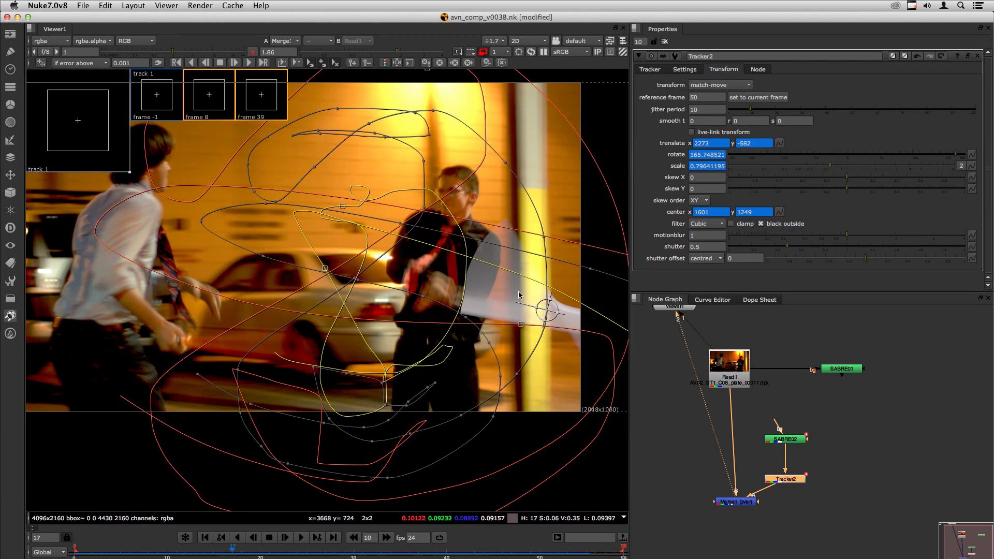
# Step: Hide the animation path overlay and disable translation for track 2, so only track 1 drives Tracker2's position
pyautogui.press('o')
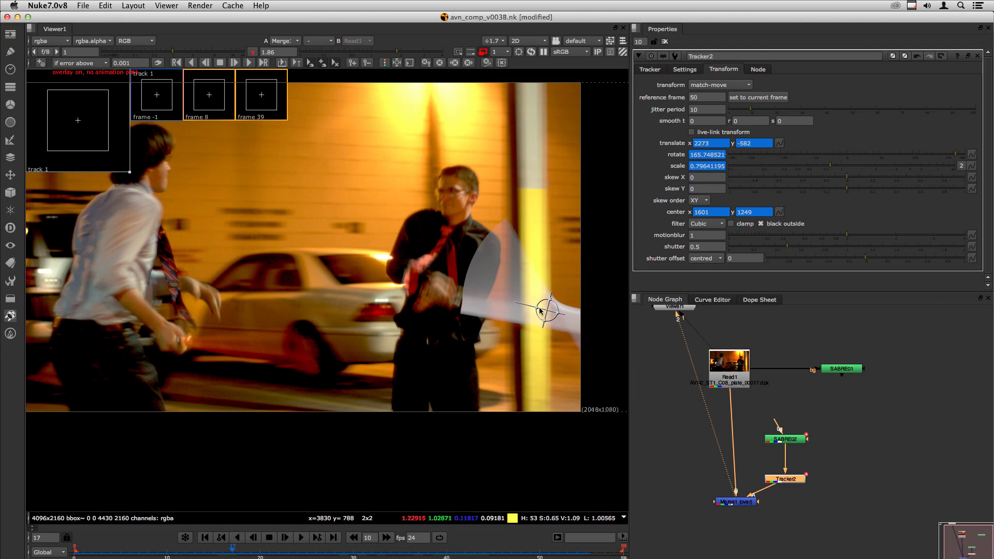
pyautogui.click(648, 69)
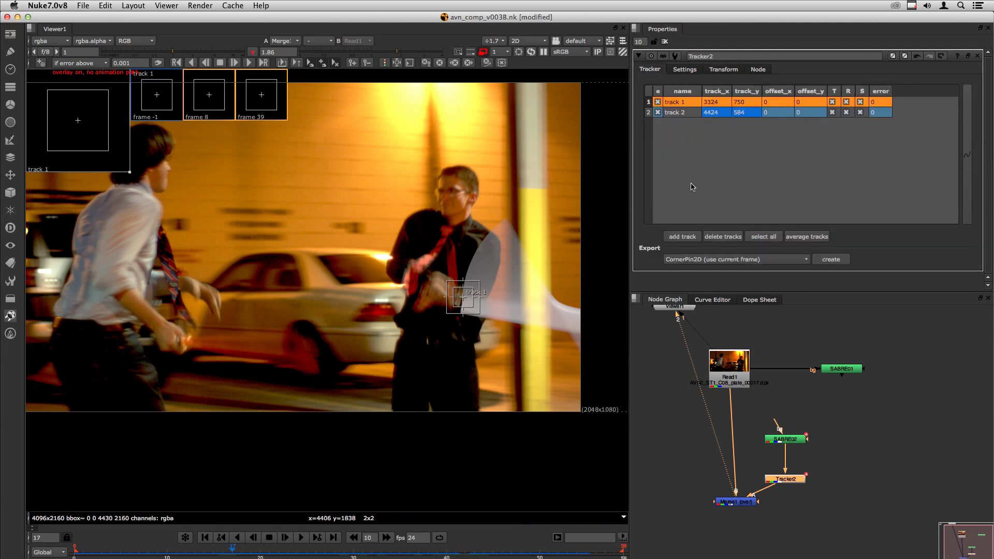
pyautogui.moveTo(487, 311); pyautogui.dragTo(321, 303, button='middle')
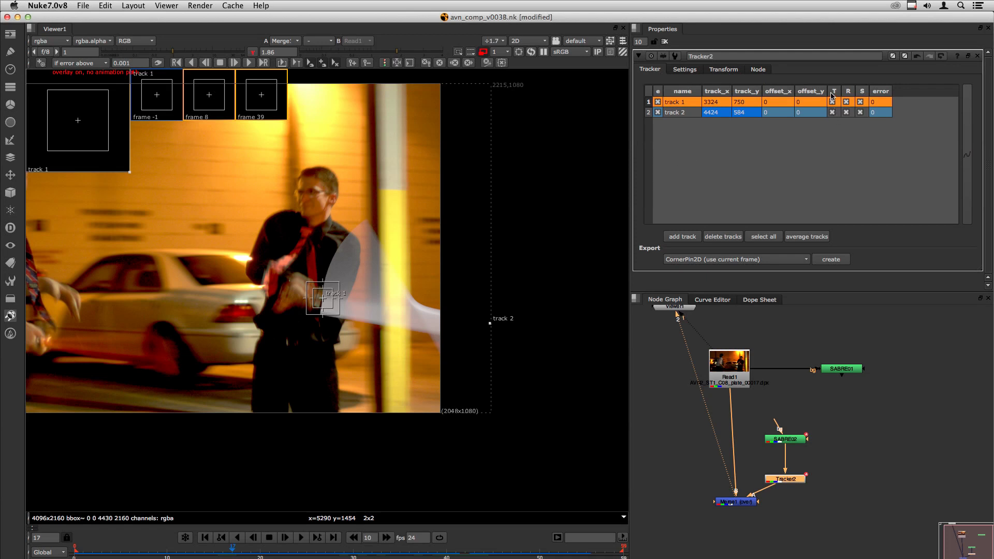
pyautogui.click(832, 113)
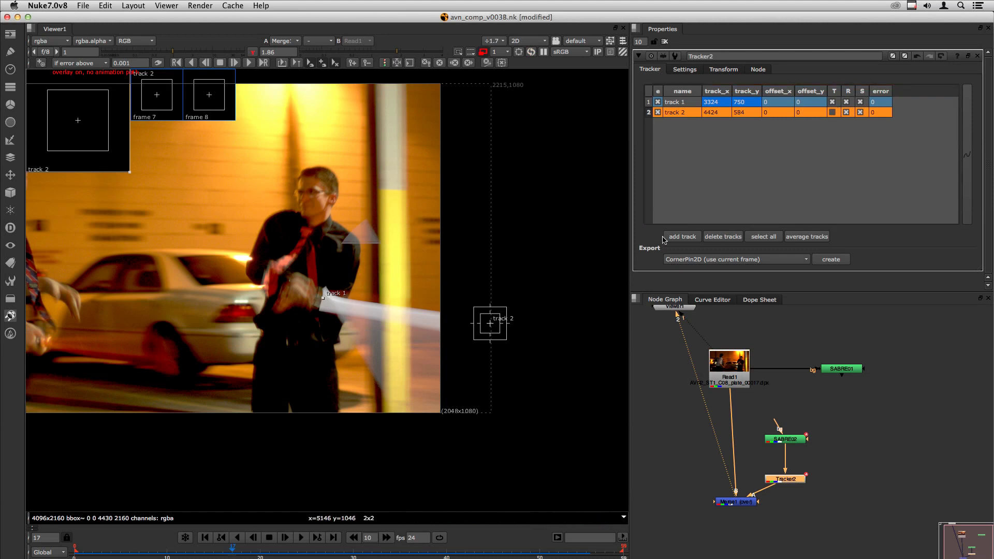
pyautogui.click(723, 70)
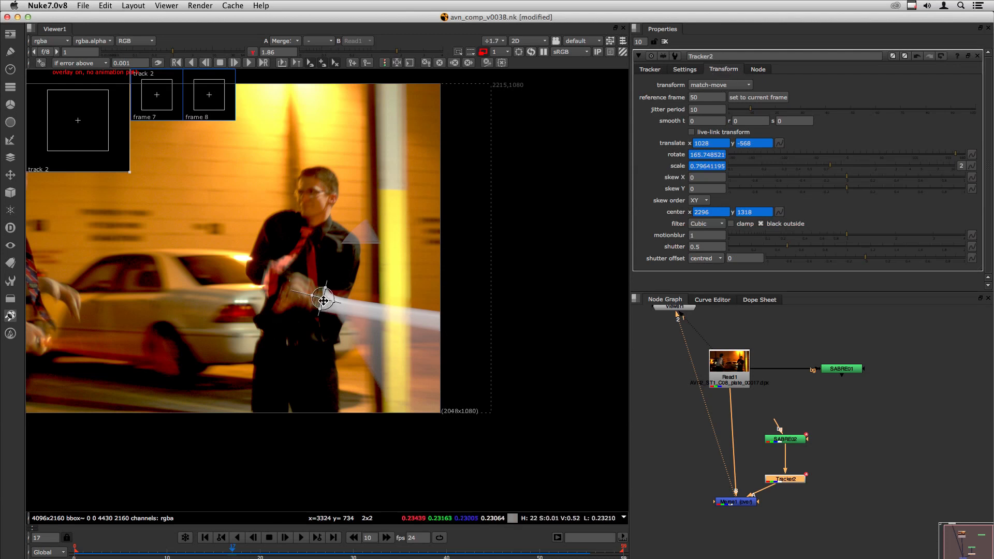
# Step: Step forward from frame 17 to frame 27 to check the blade's fit on the right man's sword
pyautogui.press('Right')
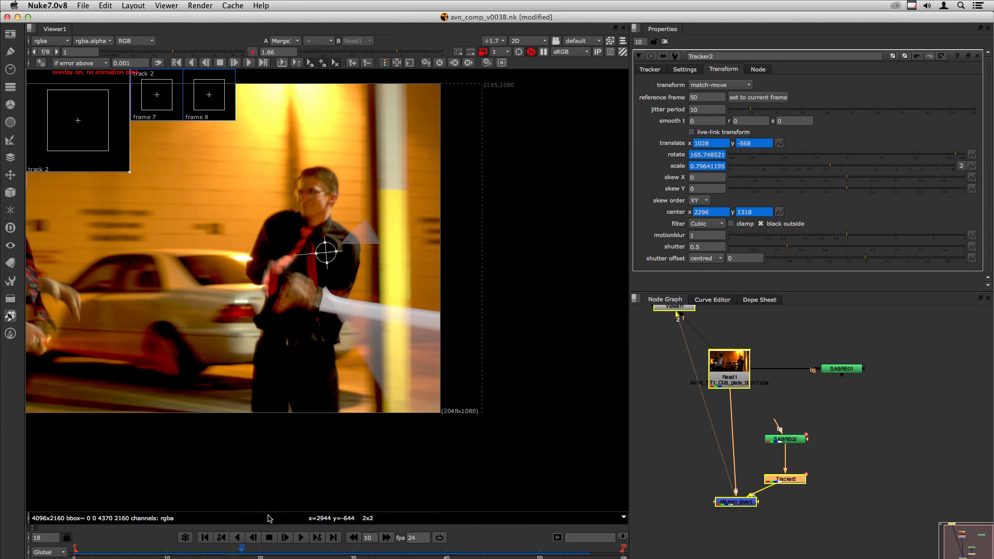
pyautogui.press('Right')
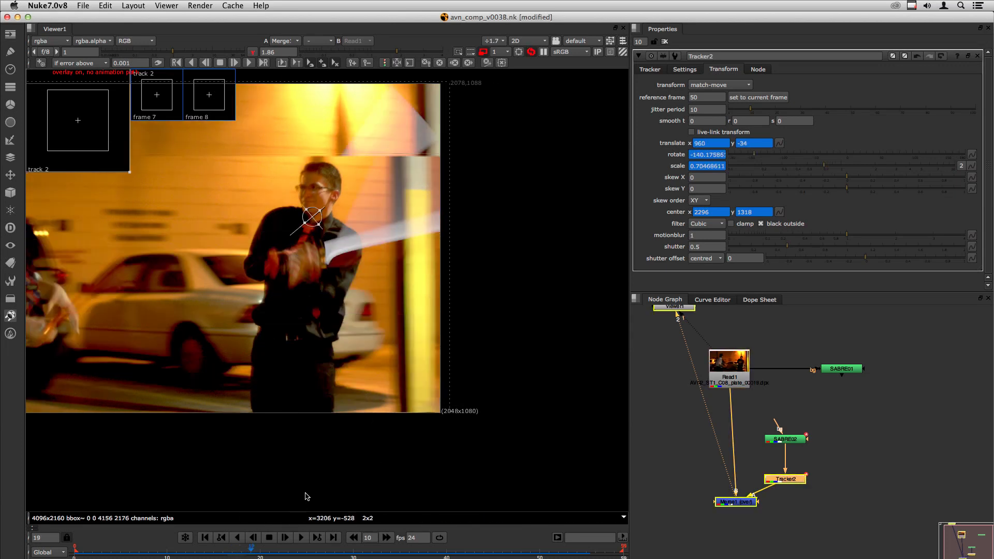
pyautogui.press('Right')
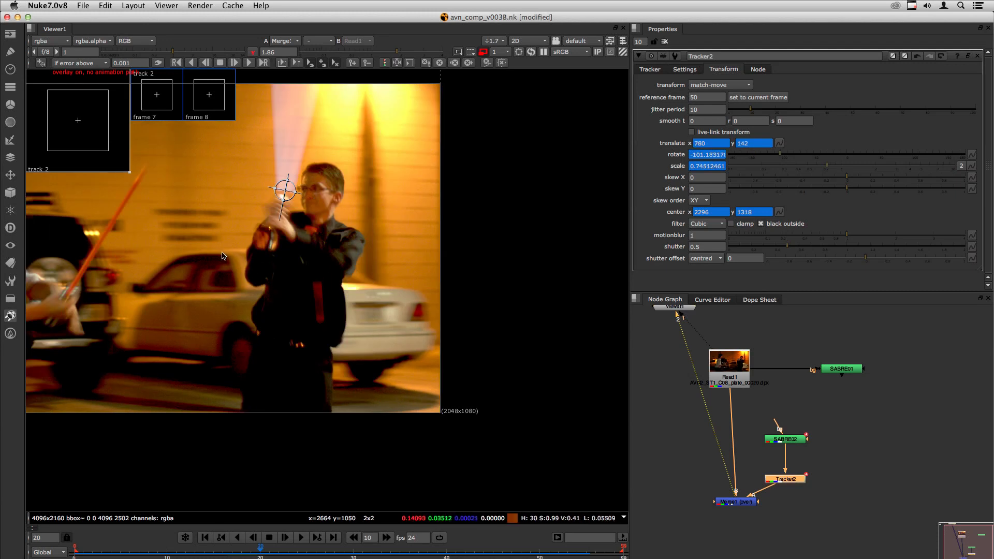
pyautogui.press('Right')
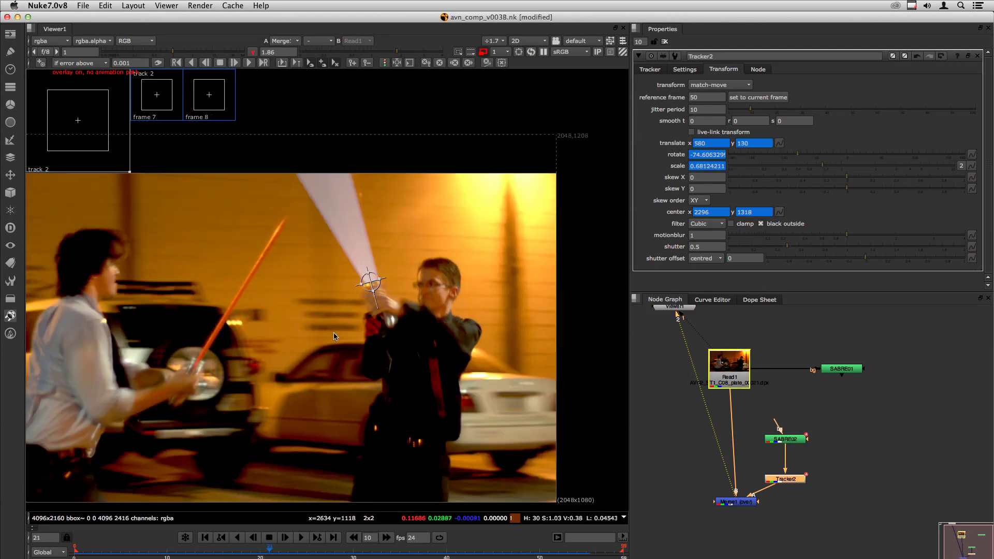
pyautogui.press('Right')
pyautogui.press('Right')
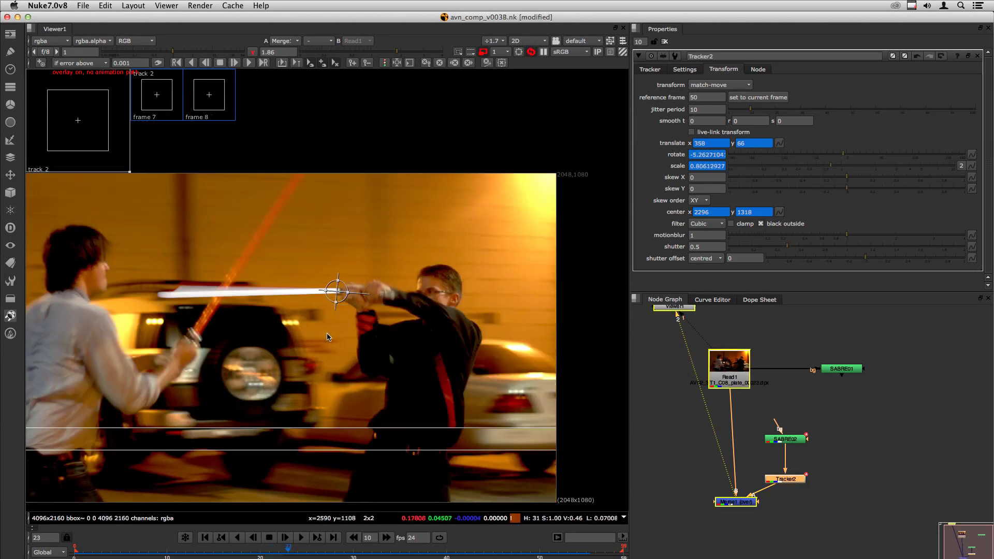
pyautogui.press('Right')
pyautogui.press('Right')
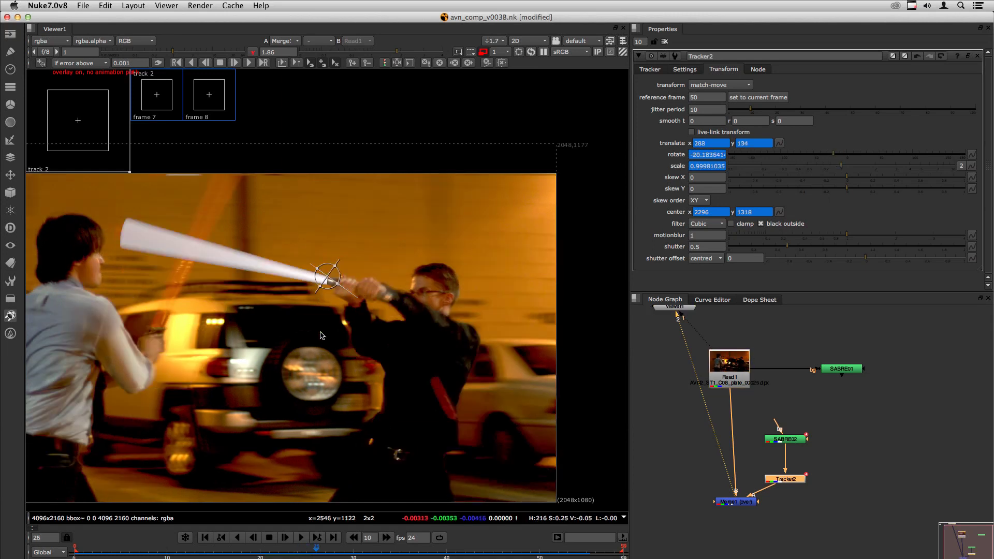
pyautogui.press('Right')
pyautogui.press('Right')
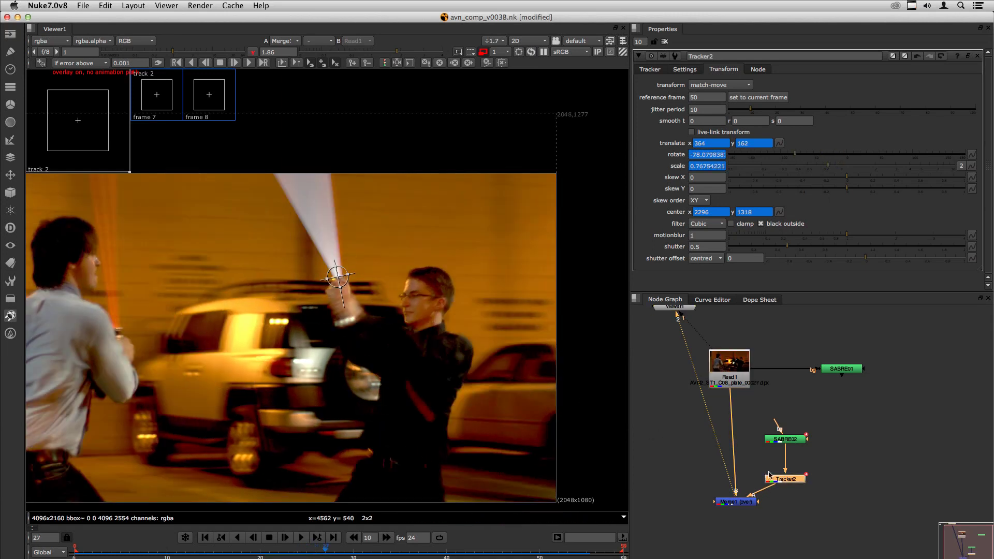
# Step: On frame 27, with the animation path overlay hidden, nudge track 2 above the plate to align the blade with the sword
pyautogui.moveTo(769, 475); pyautogui.dragTo(769, 473)
pyautogui.moveTo(314, 219); pyautogui.dragTo(373, 302, button='middle')
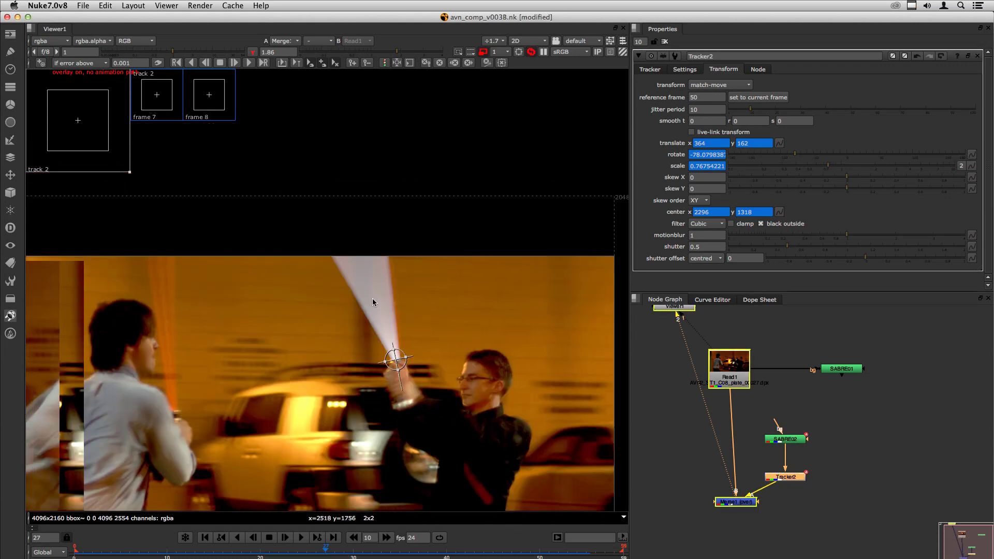
pyautogui.scroll(-3, 368, 291)
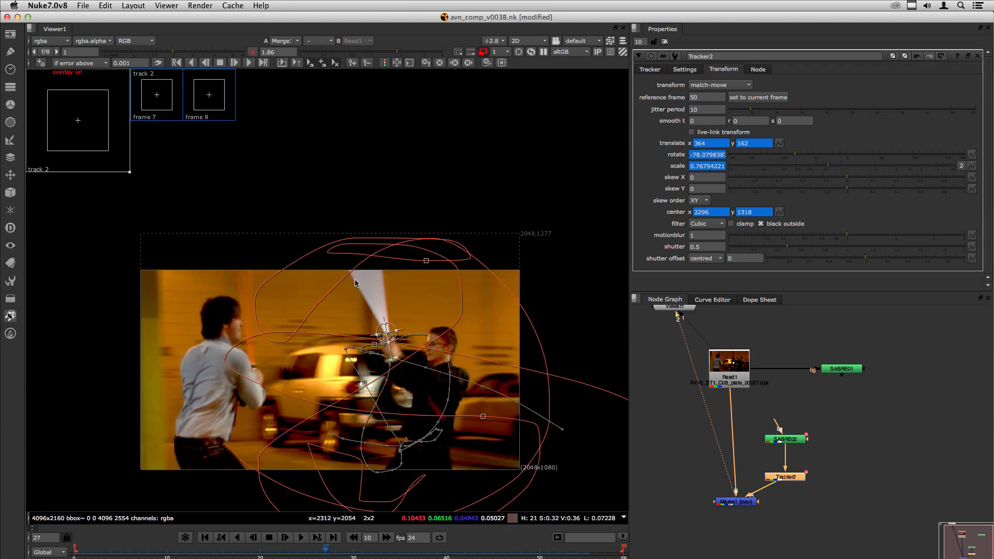
pyautogui.press('o')
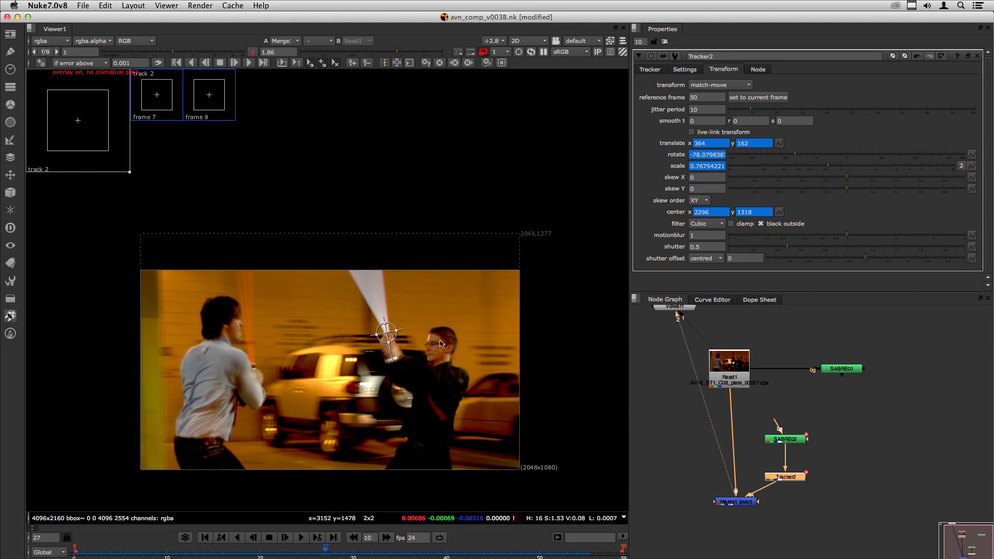
pyautogui.click(650, 69)
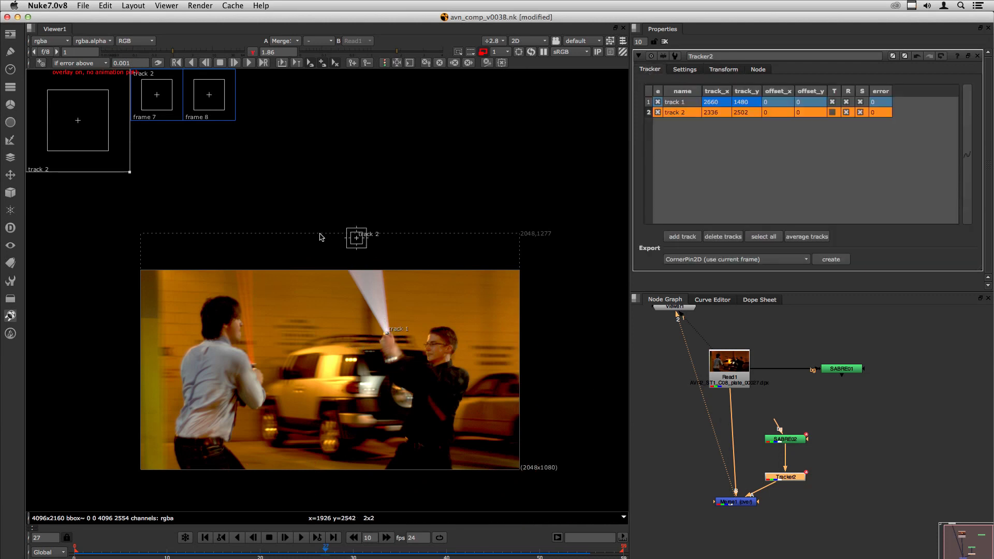
pyautogui.scroll(3, 333, 240)
pyautogui.click(325, 198)
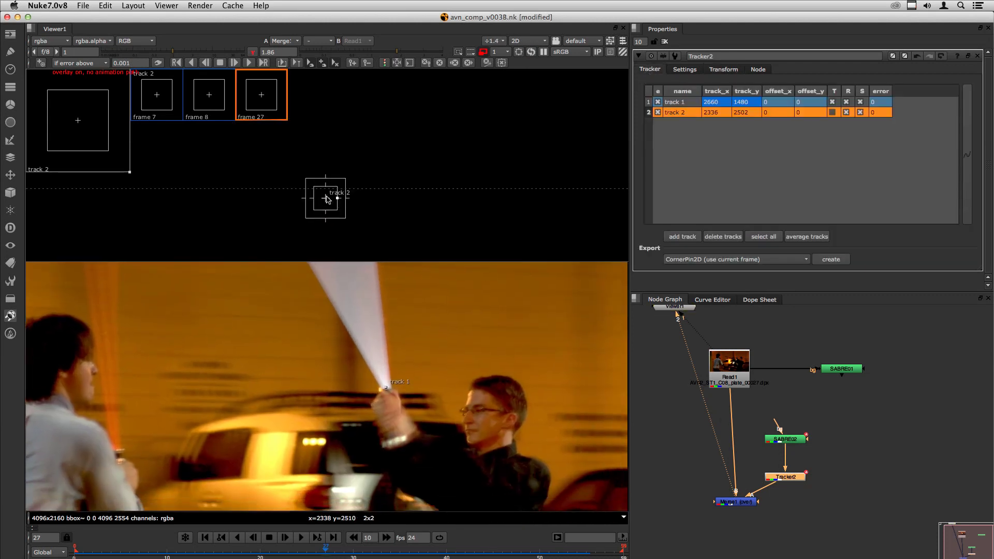
pyautogui.moveTo(326, 200); pyautogui.dragTo(328, 196)
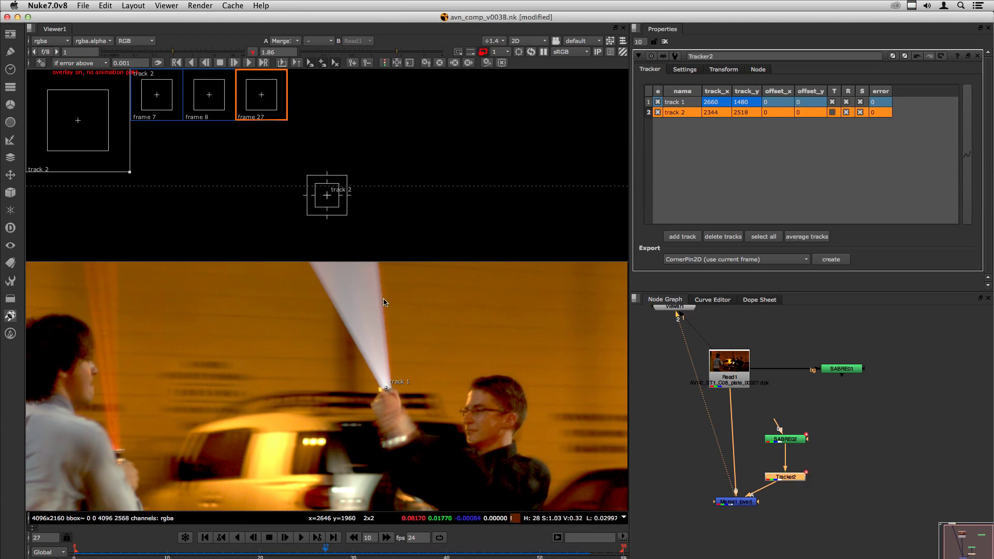
pyautogui.moveTo(328, 199); pyautogui.dragTo(332, 197)
# Step: On frame 28, nudge track 2 slightly down and to the right to align the blade, and advance to frame 29
pyautogui.press('Right')
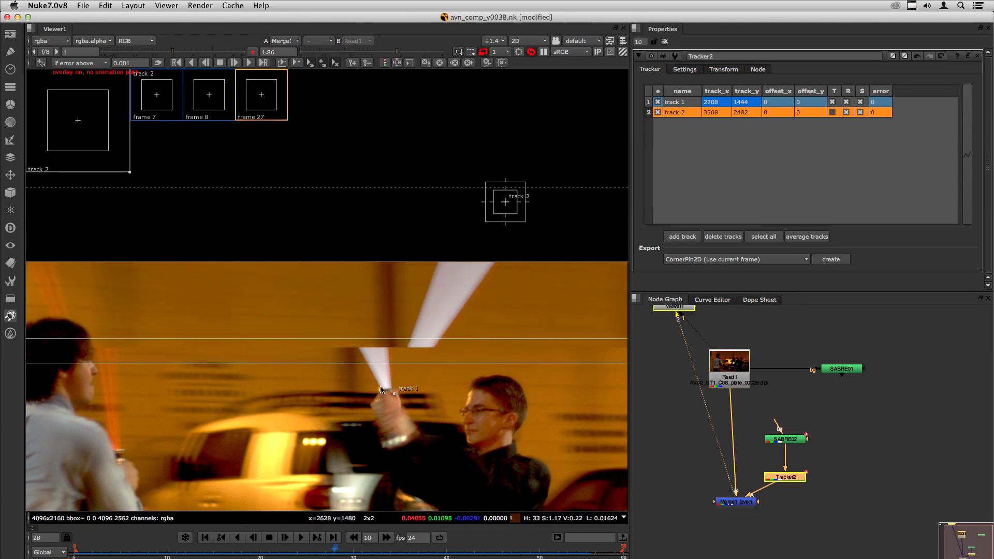
pyautogui.moveTo(505, 202); pyautogui.dragTo(510, 206)
pyautogui.press('Right')
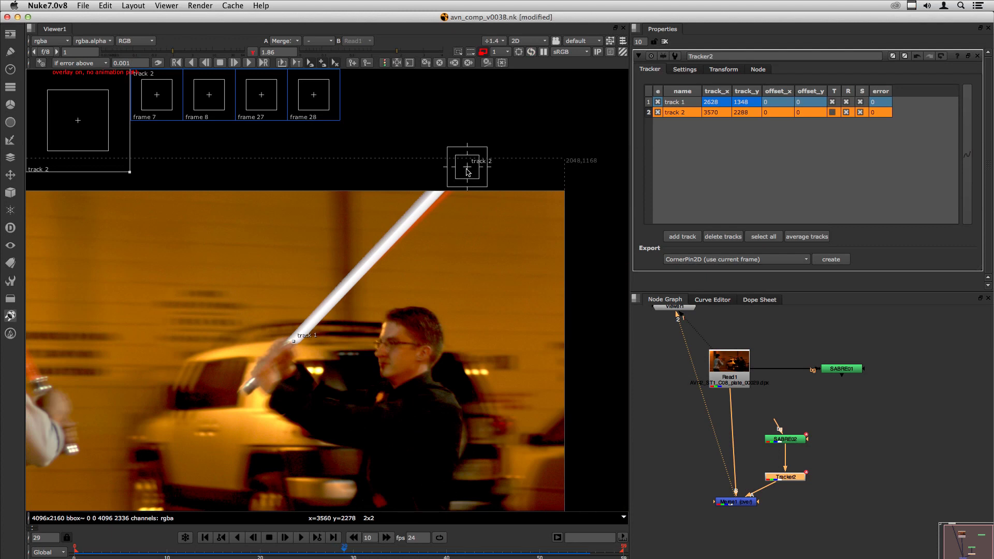
# Step: On frame 29, nudge track 2 right to about x 3606, y 2286 to align the blade, and advance to frame 32
pyautogui.moveTo(466, 169); pyautogui.dragTo(472, 169)
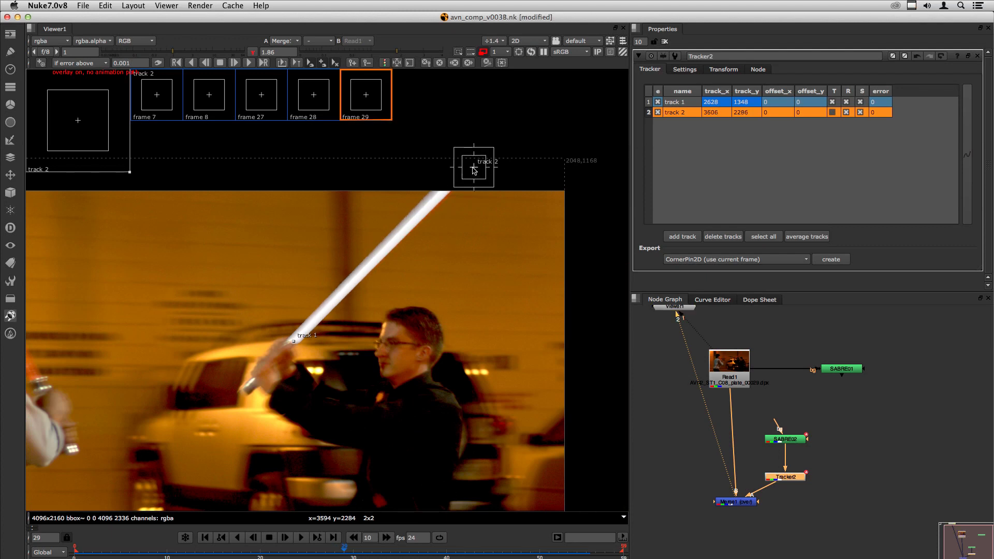
pyautogui.press('Right')
pyautogui.press('Right')
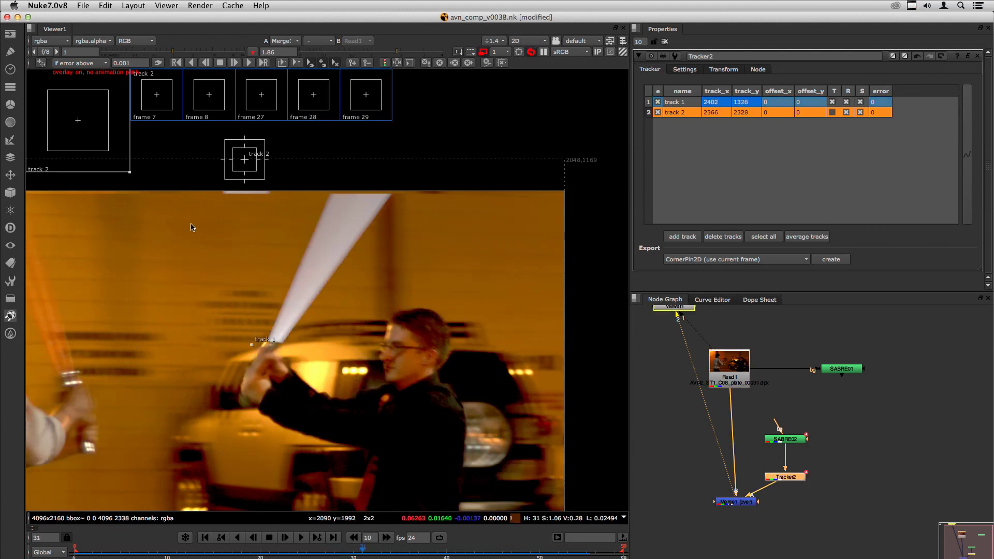
pyautogui.press('Right')
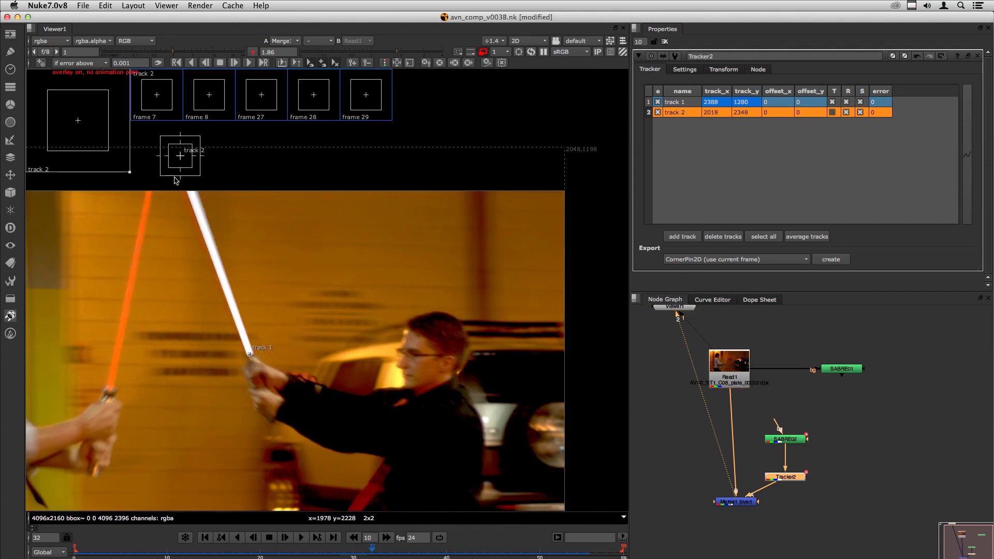
# Step: On frame 32, nudge track 2 left to about x 1982, y 2344, and cycle the viewer overlays to check the blade's alignment
pyautogui.moveTo(182, 157); pyautogui.dragTo(171, 158)
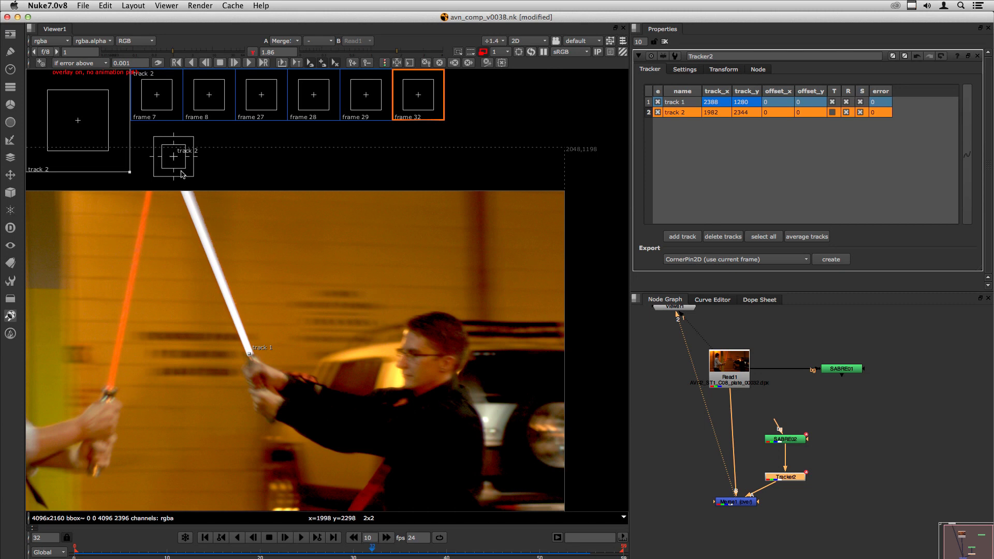
pyautogui.press('o')
pyautogui.press('o')
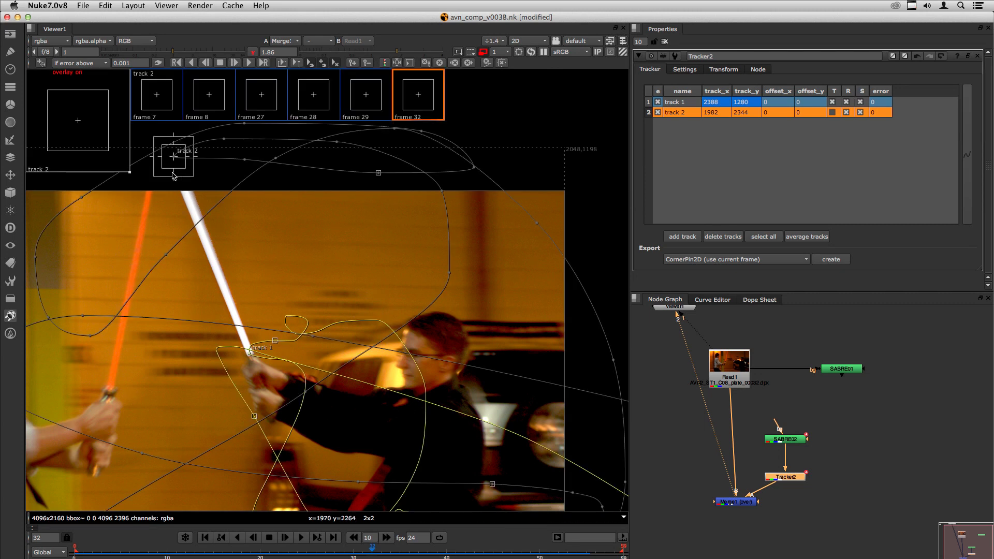
pyautogui.press('o')
pyautogui.press('o')
pyautogui.press('o')
pyautogui.press('o')
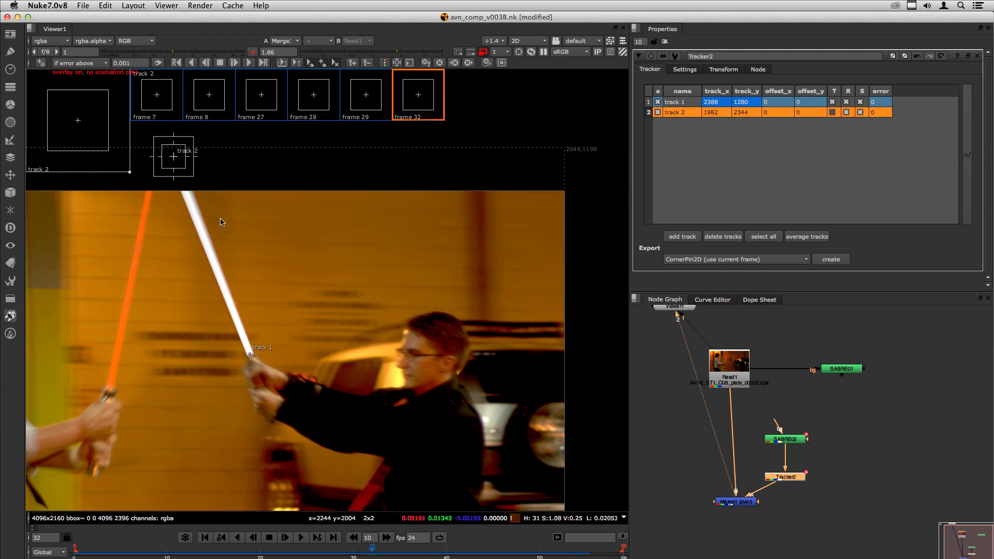
# Step: Step forward from frame 32 to frame 38 to check the blade's fit on the right man's swinging sword
pyautogui.press('Right')
pyautogui.press('Right')
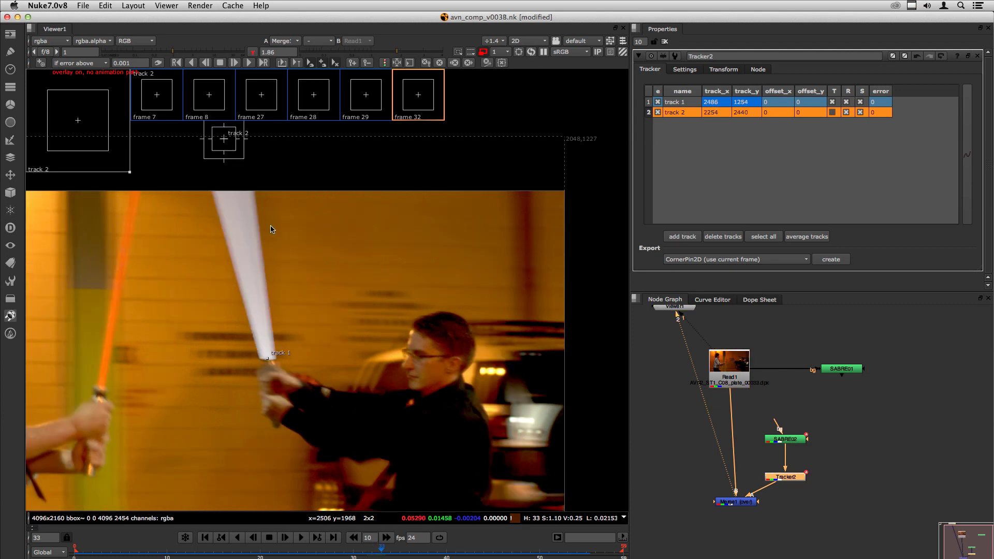
pyautogui.press('Right')
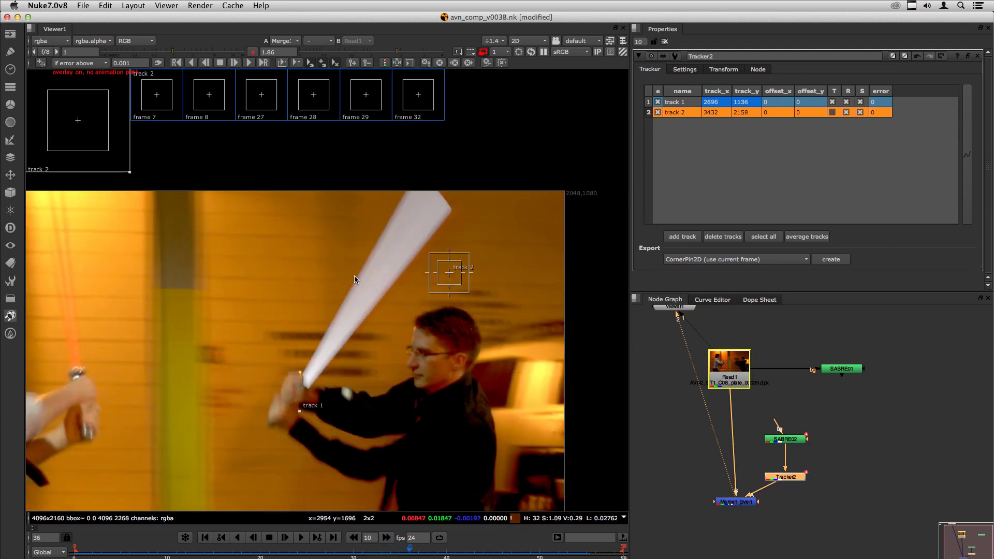
pyautogui.press('Right')
pyautogui.press('Right')
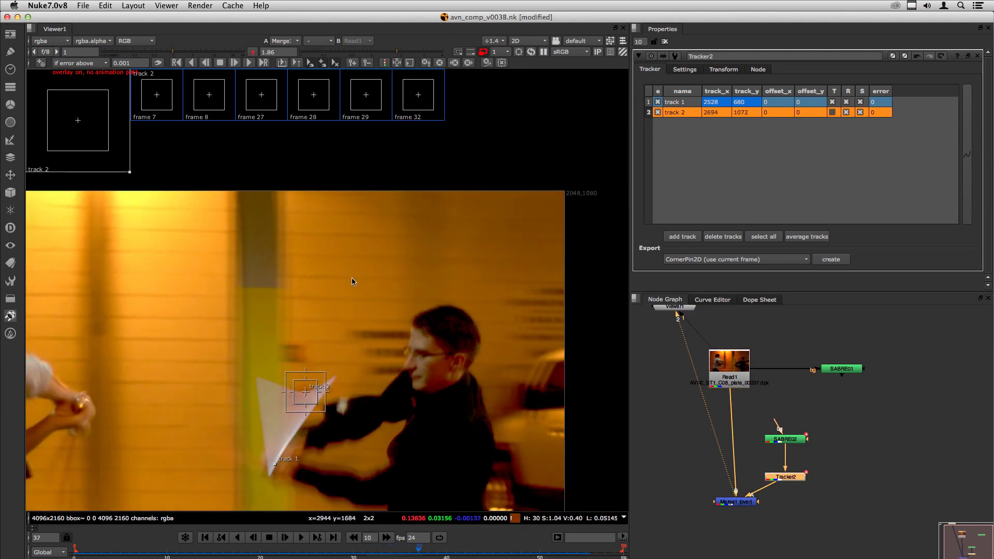
pyautogui.press('Right')
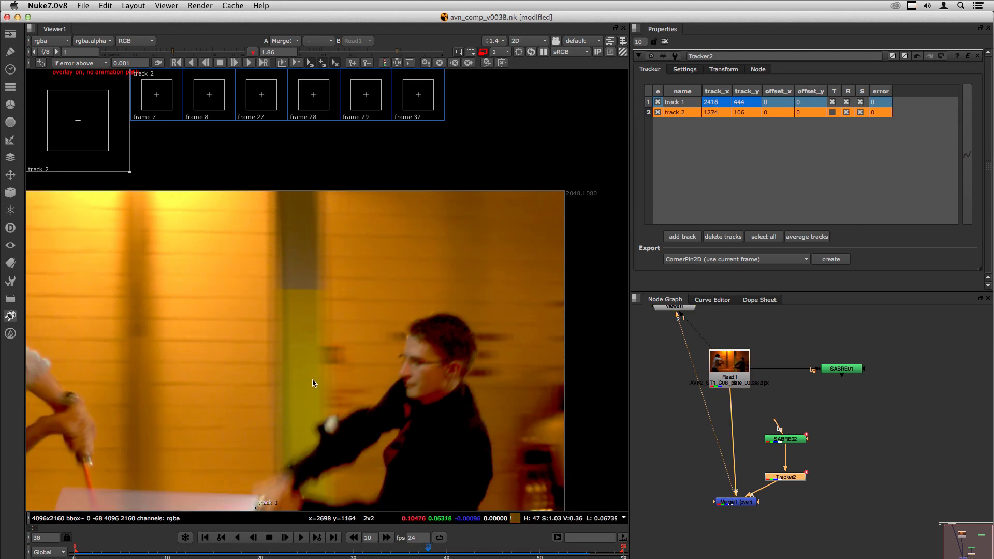
pyautogui.press('Right')
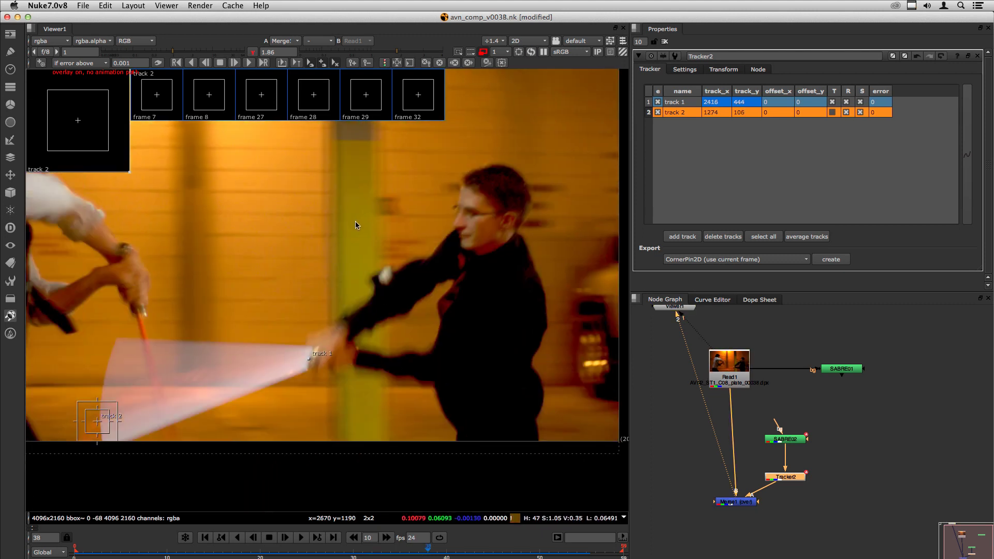